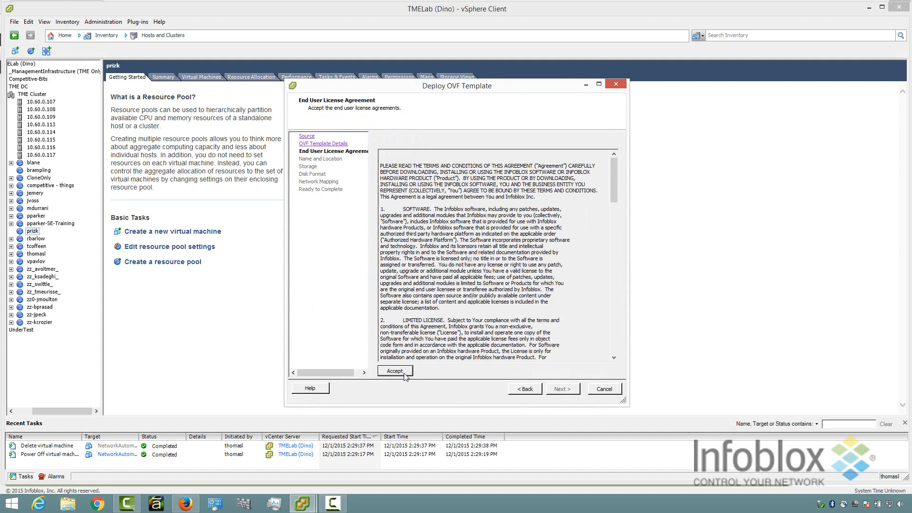
Accept the end user license agreement and keep the default virtual machine name.
{"action": "left_click", "coordinate": [407, 374]}
{"action": "left_click", "coordinate": [559, 393]}
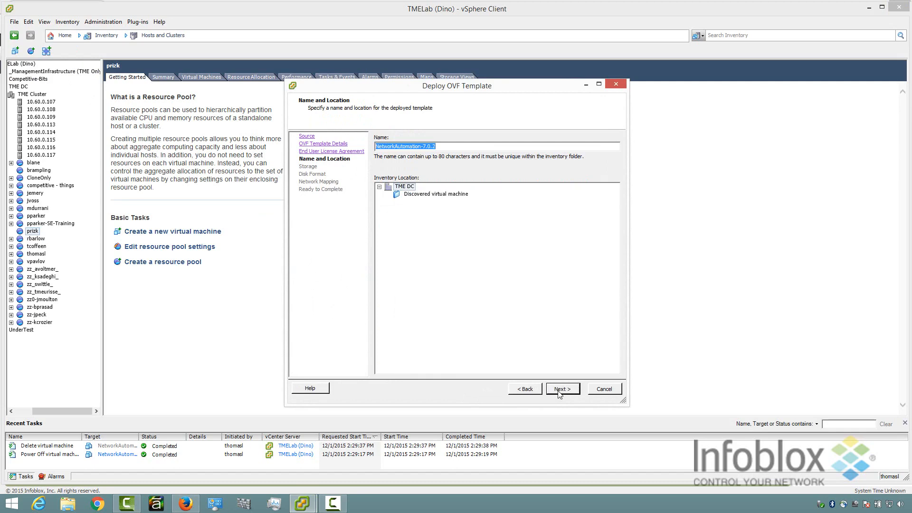
{"action": "left_click", "coordinate": [560, 393]}
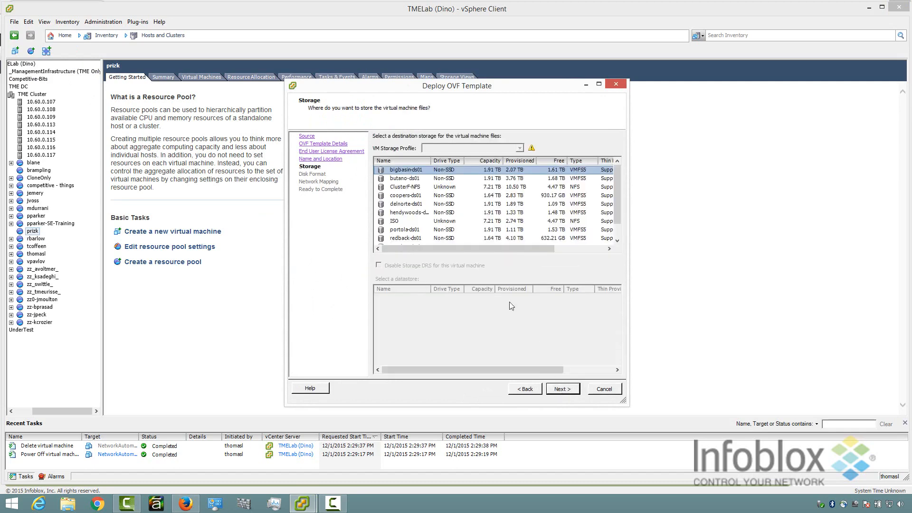
Place the appliance on datastore hendywoods-ds01 with thin-provisioned virtual disks.
{"action": "left_click", "coordinate": [432, 214]}
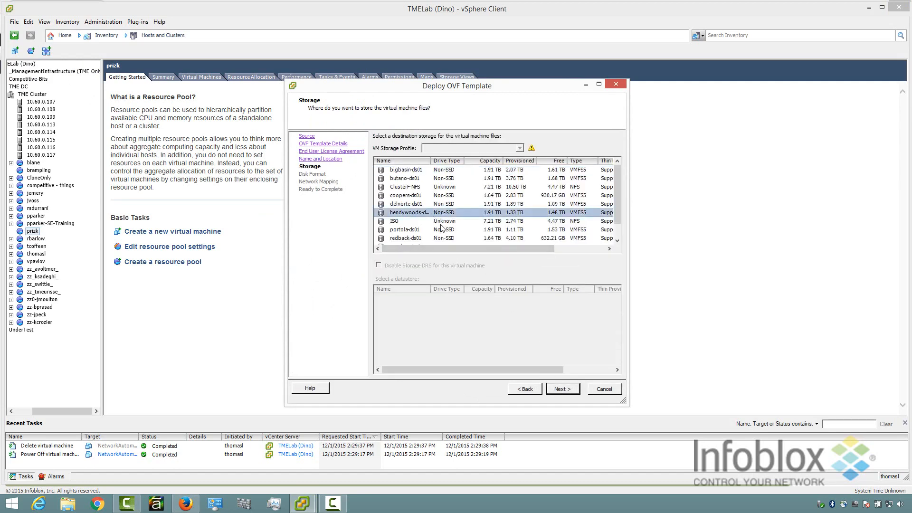
{"action": "left_click", "coordinate": [558, 392]}
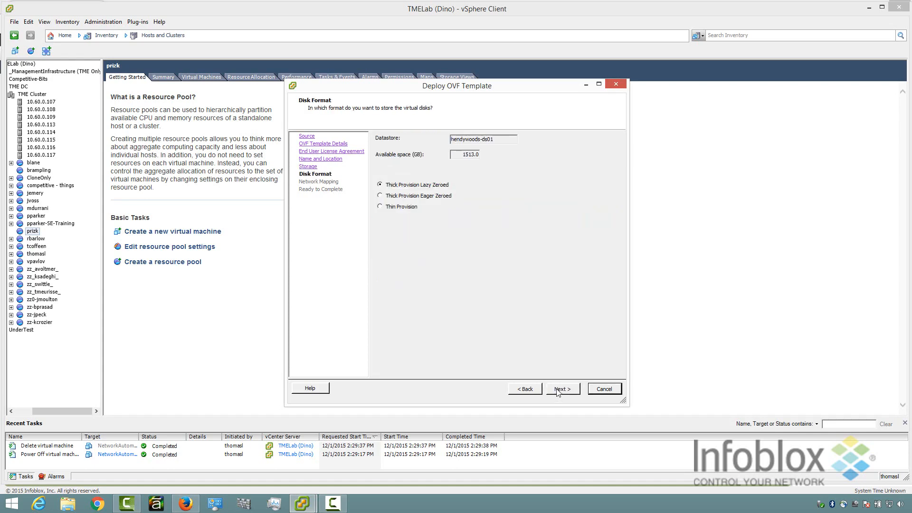
{"action": "left_click", "coordinate": [381, 208]}
{"action": "left_click", "coordinate": [560, 392]}
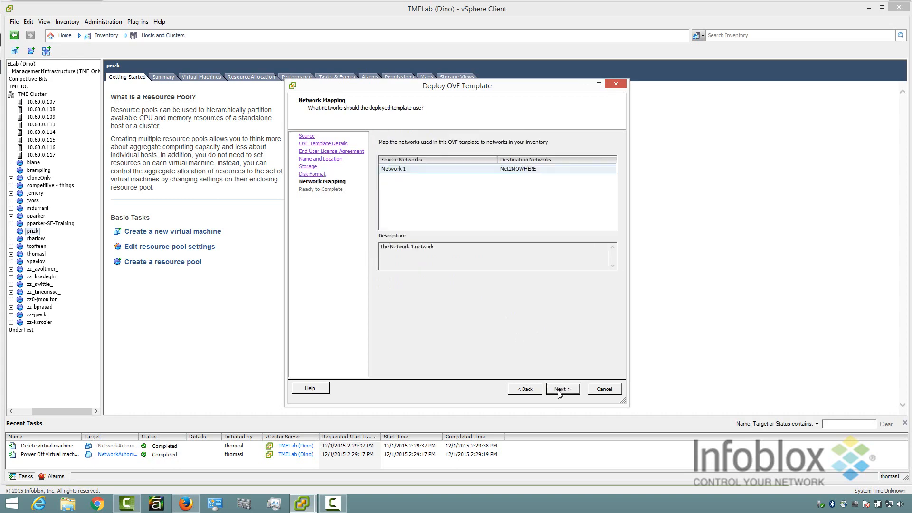
Map Network 1 to vlan2016 and finish deploying NetworkAutomation-7.0.2.
{"action": "left_click", "coordinate": [564, 169]}
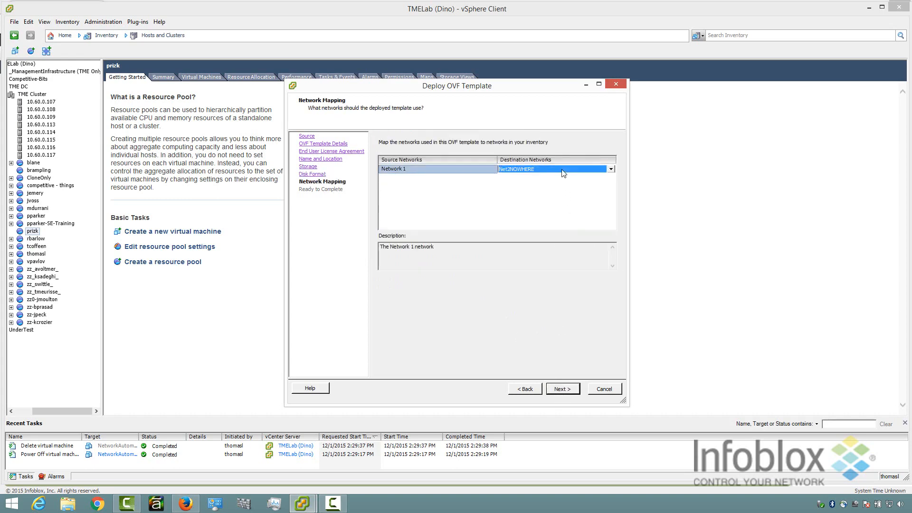
{"action": "left_click", "coordinate": [611, 169]}
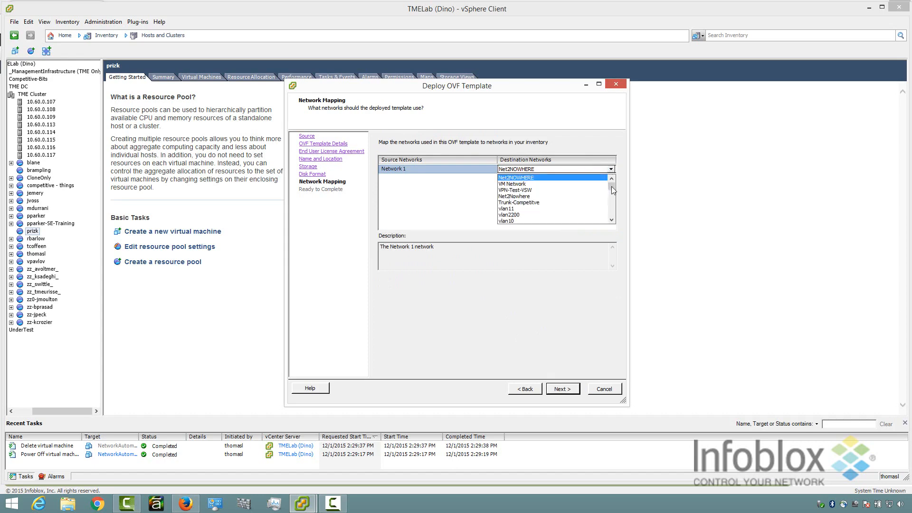
{"action": "left_click_drag", "start_coordinate": [612, 187], "coordinate": [612, 206]}
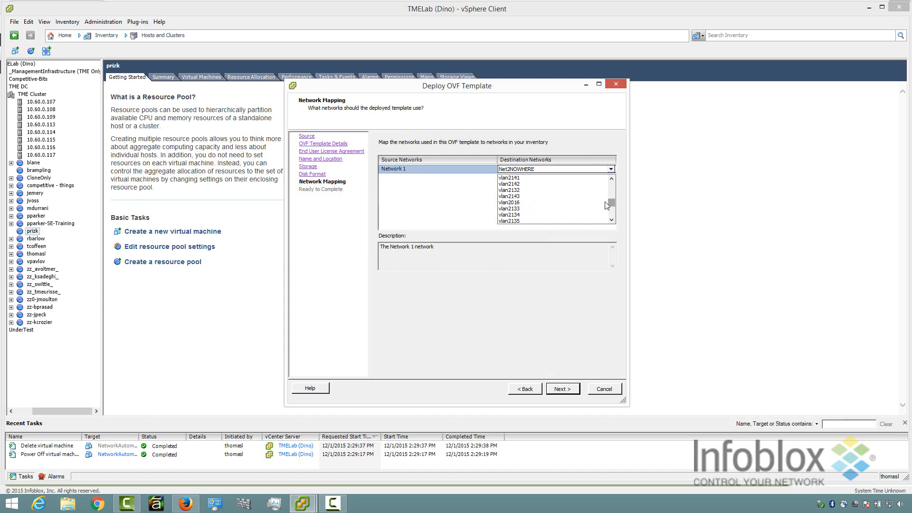
{"action": "left_click", "coordinate": [589, 207]}
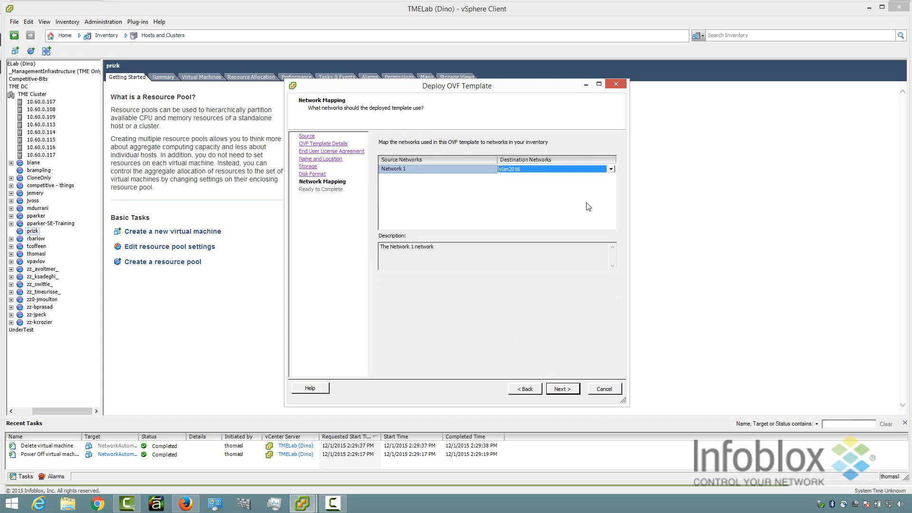
{"action": "left_click", "coordinate": [559, 389]}
{"action": "left_click", "coordinate": [560, 391]}
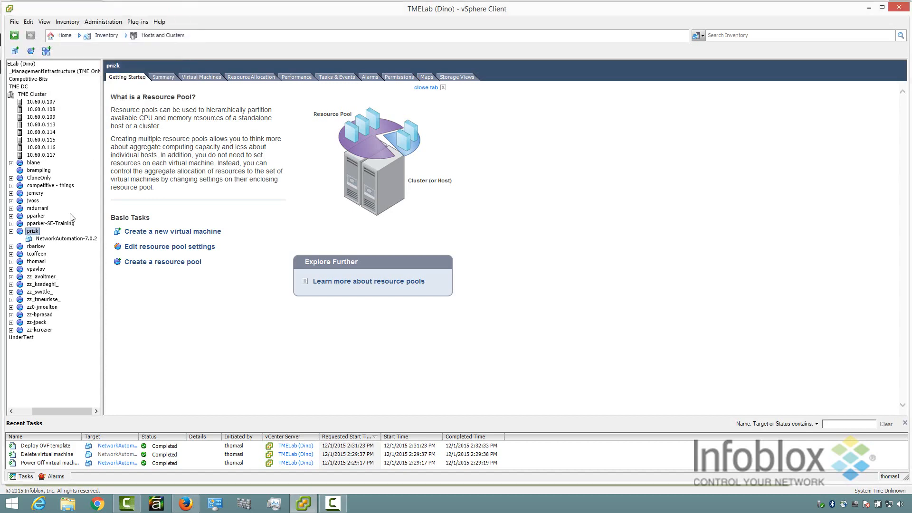
Open the NetworkAutomation-7.0.2 console and power on the VM.
{"action": "right_click", "coordinate": [61, 241]}
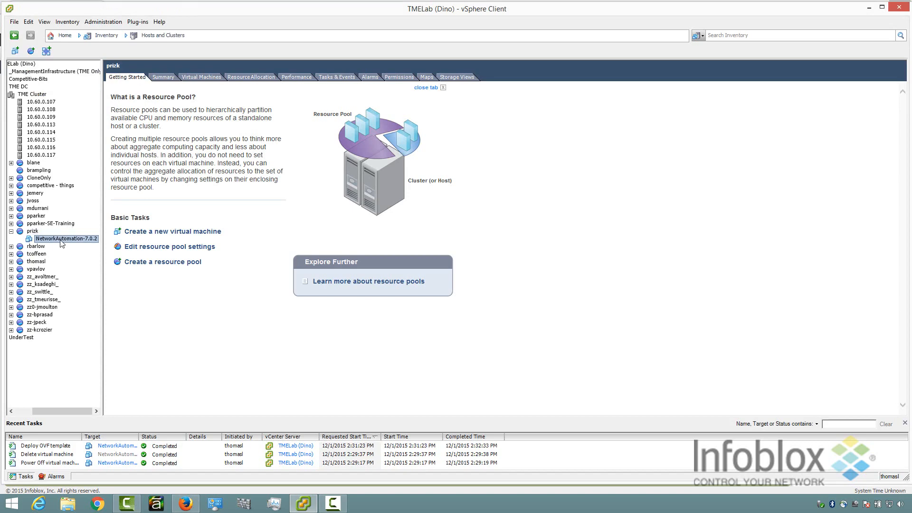
{"action": "left_click", "coordinate": [90, 276]}
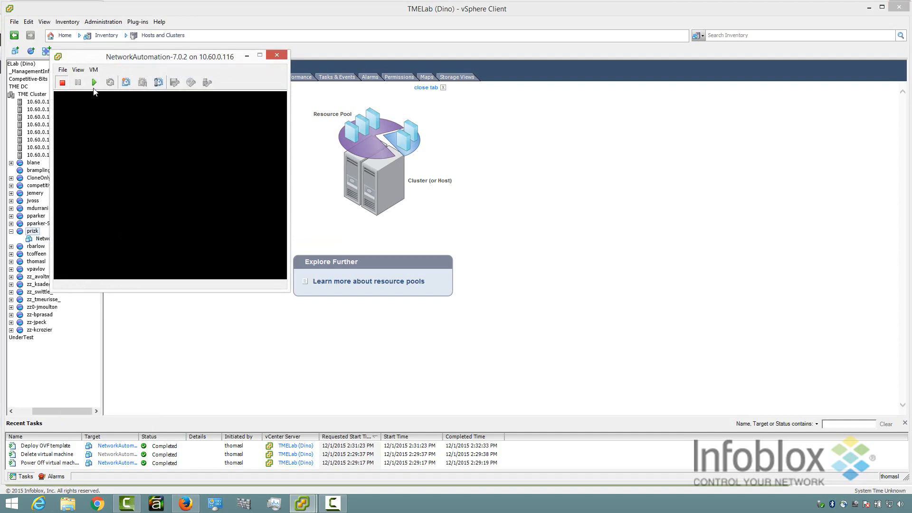
{"action": "left_click", "coordinate": [94, 83]}
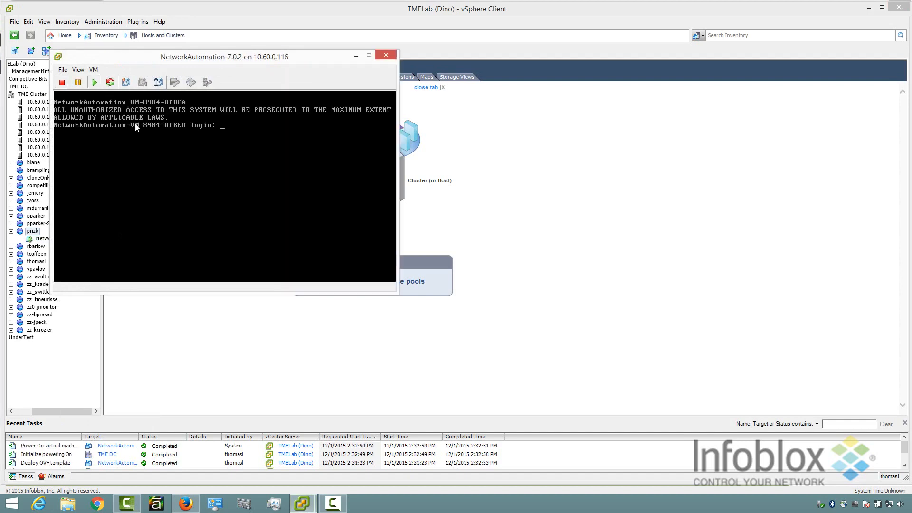
Log in to the appliance console as admin.
{"action": "left_click", "coordinate": [135, 126]}
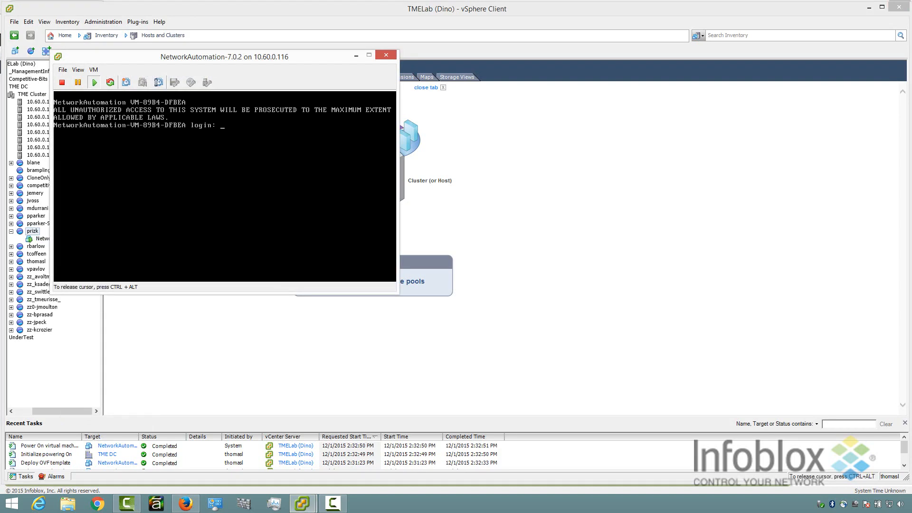
{"action": "type", "text": "admin"}
{"action": "key", "text": "Return"}
{"action": "key", "text": "Return"}
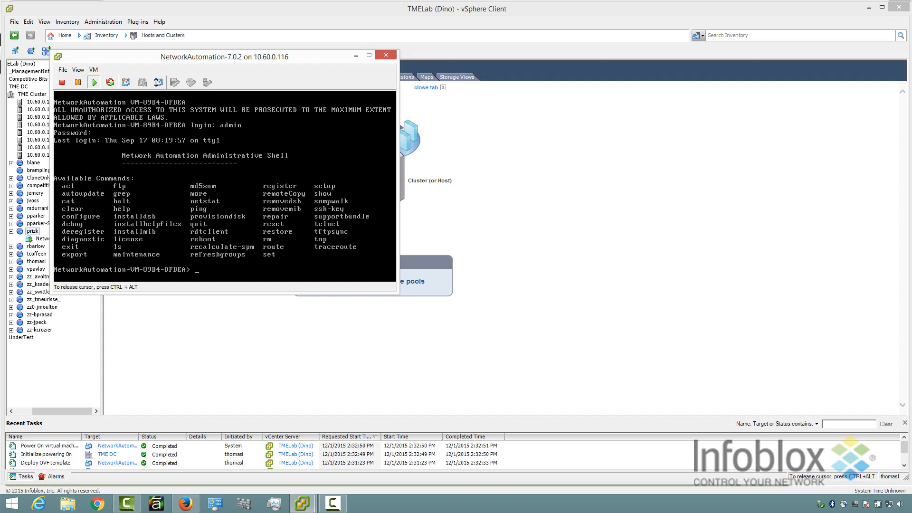
Generate a temporary license with set temp_license (option 3, confirm y), then run configure server.
{"action": "type", "text": "set temp_license"}
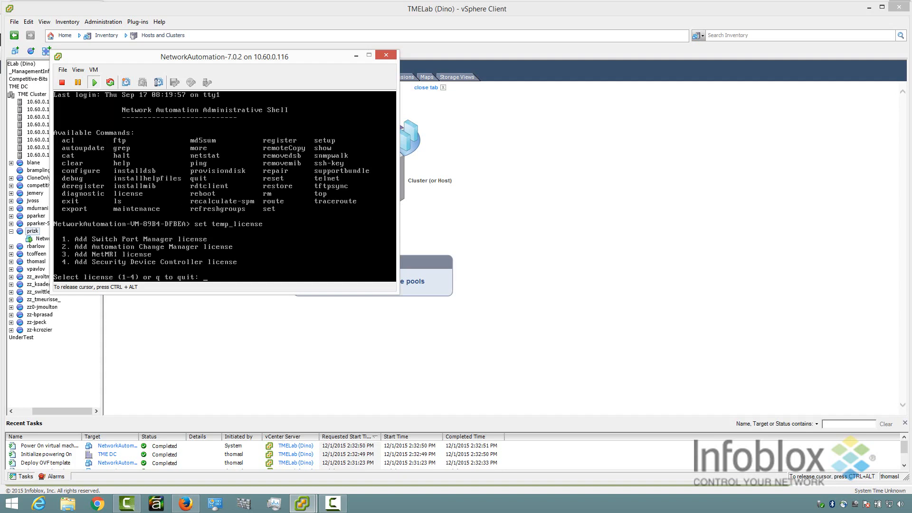
{"action": "type", "text": "3"}
{"action": "key", "text": "Return"}
{"action": "type", "text": "y"}
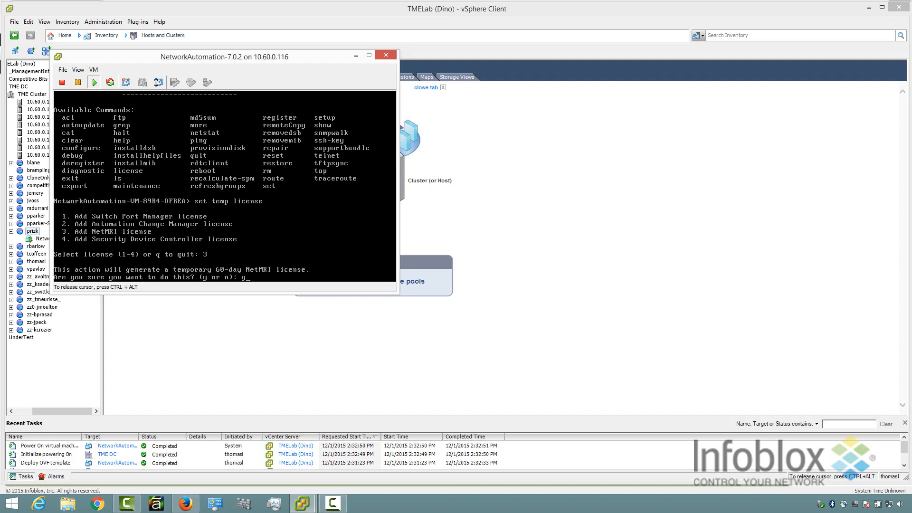
{"action": "key", "text": "Return"}
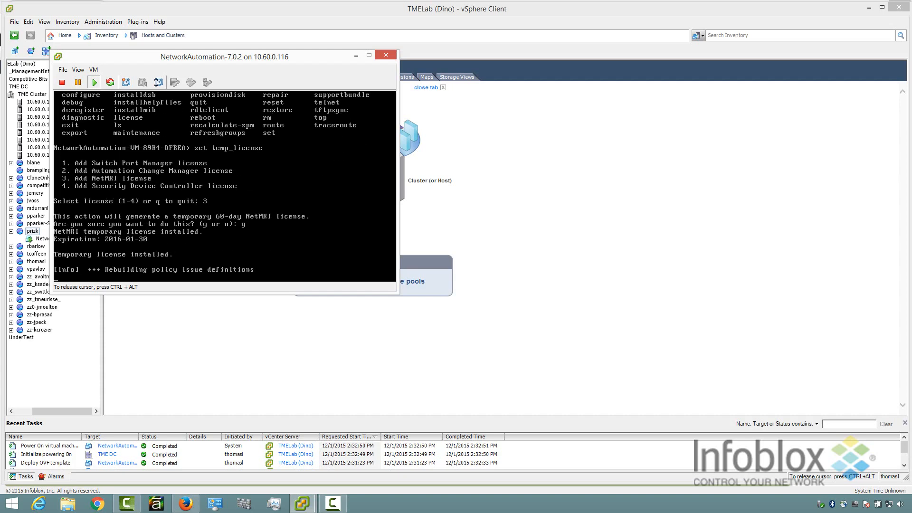
{"action": "type", "text": "co"}
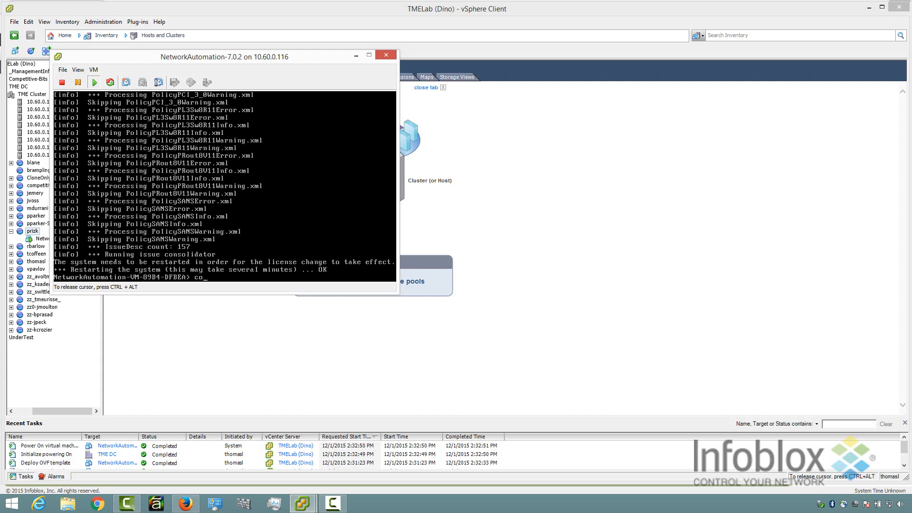
{"action": "type", "text": "nfigure server"}
{"action": "key", "text": "Return"}
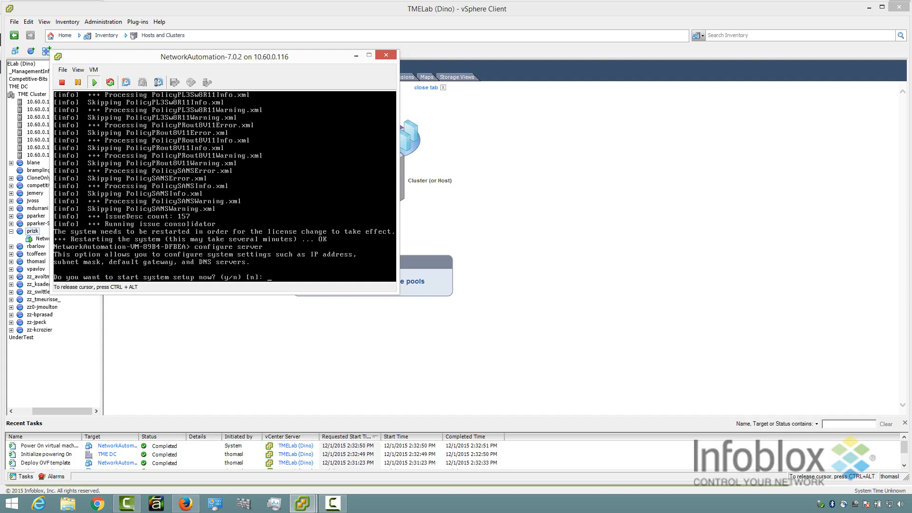
Start system setup with database name infoblox and server name demo-netmri, keeping the HTTPS certificate.
{"action": "type", "text": "y"}
{"action": "key", "text": "Return"}
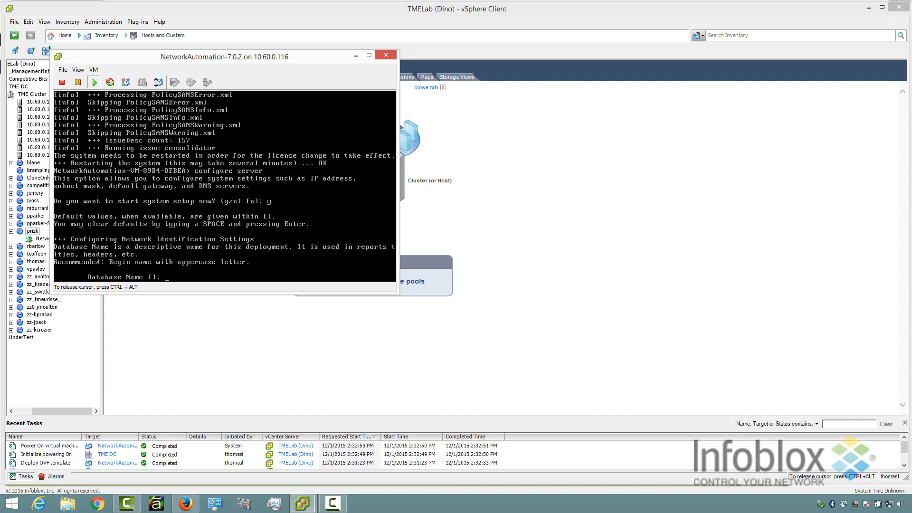
{"action": "type", "text": "infol"}
{"action": "type", "text": "lox"}
{"action": "key", "text": "Return"}
{"action": "type", "text": "demo"}
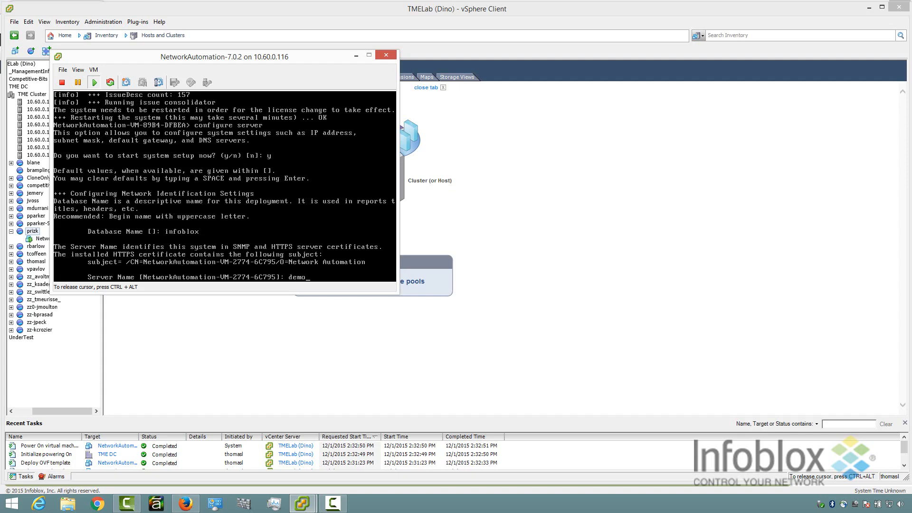
{"action": "type", "text": "-netmri"}
{"action": "key", "text": "Return"}
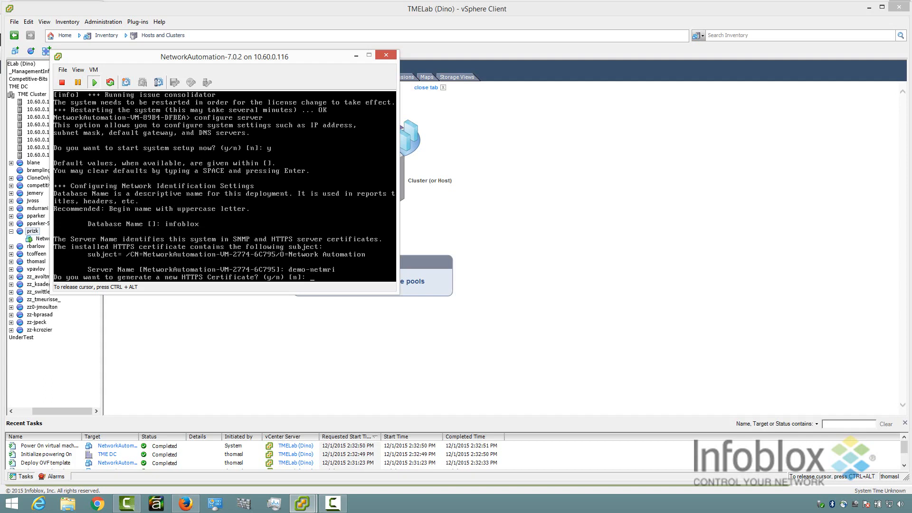
{"action": "key", "text": "Return"}
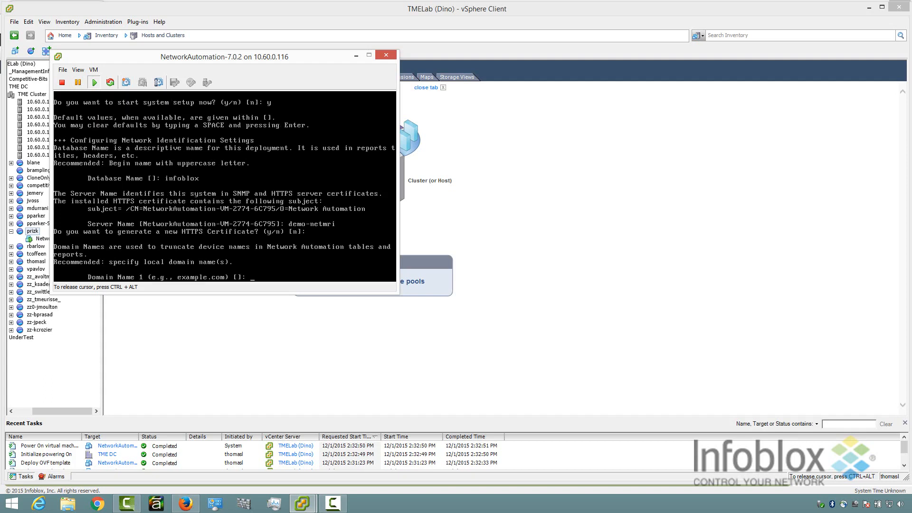
Set domain infoblox.com with no second domain, and time zone US Pacific.
{"action": "type", "text": "infoblox.com"}
{"action": "key", "text": "Return"}
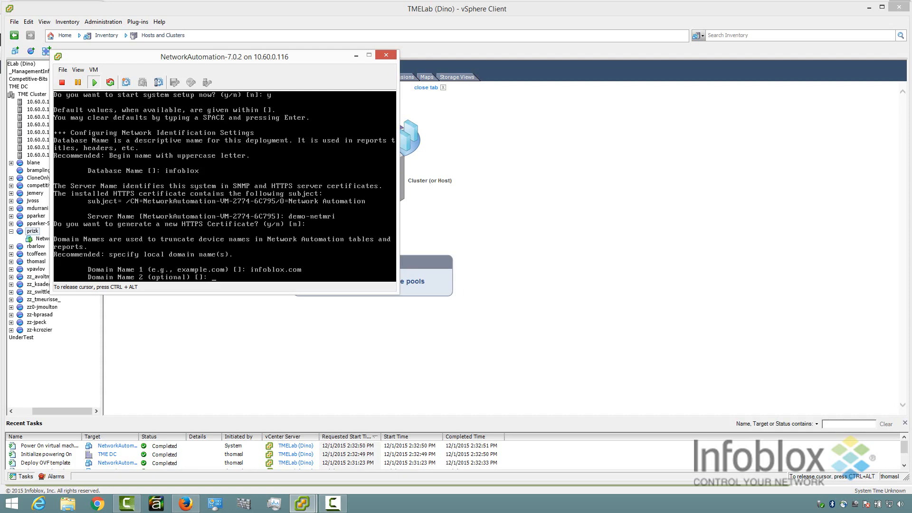
{"action": "key", "text": "Return"}
{"action": "key", "text": "Return"}
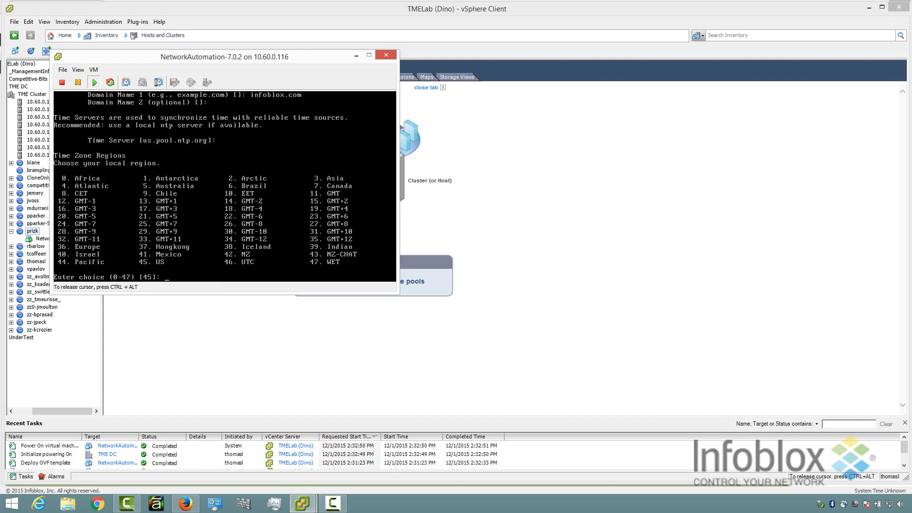
{"action": "key", "text": "Return"}
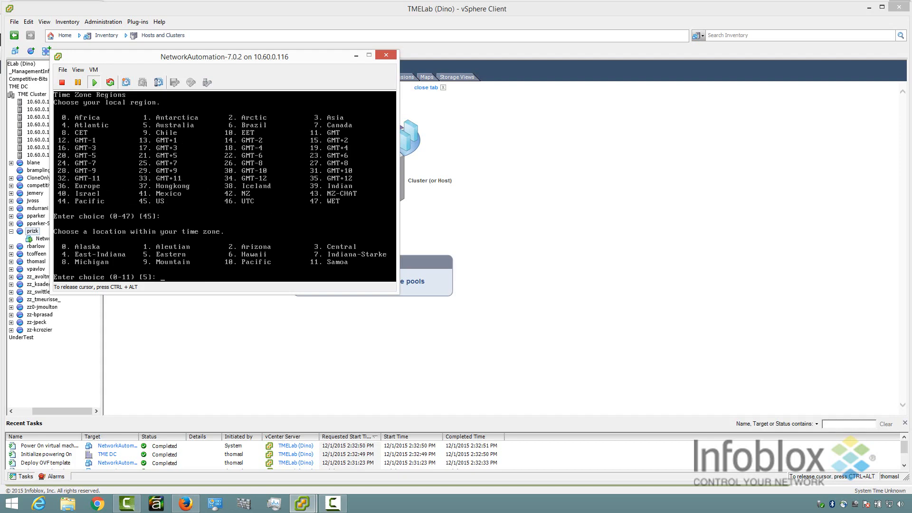
{"action": "type", "text": "10"}
{"action": "key", "text": "Return"}
Set management IP 10.60.16.13, default mask, gateway 10.60.16.1, no scan port, DNS 10.60.2.2.
{"action": "type", "text": "10.60.16"}
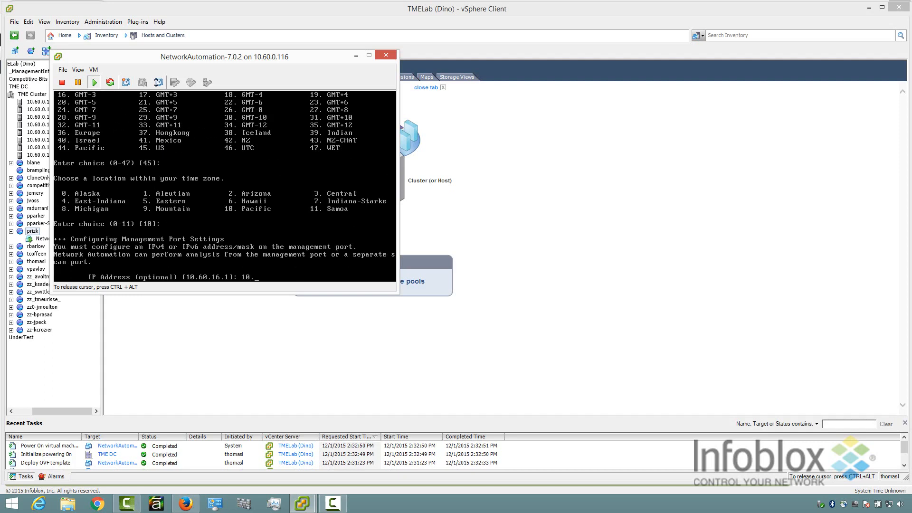
{"action": "type", "text": ".13"}
{"action": "key", "text": "Return"}
{"action": "key", "text": "Return"}
{"action": "key", "text": "Return"}
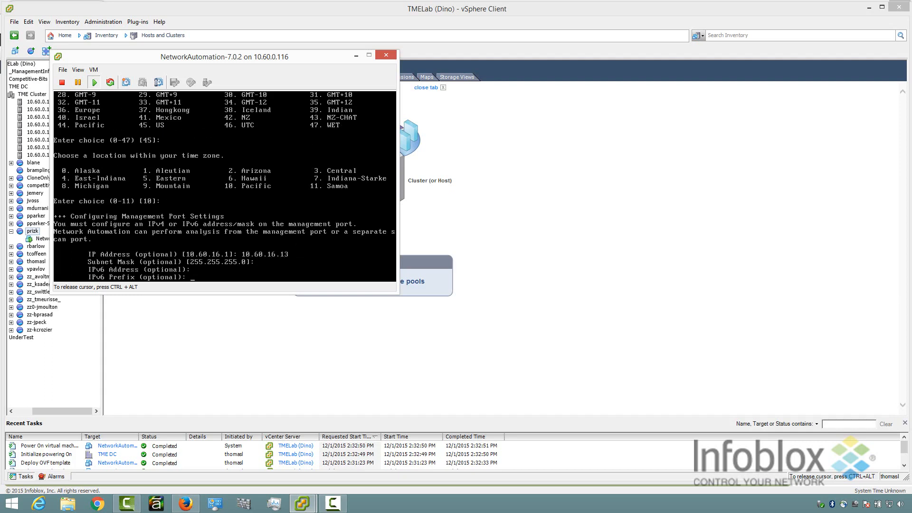
{"action": "key", "text": "Return"}
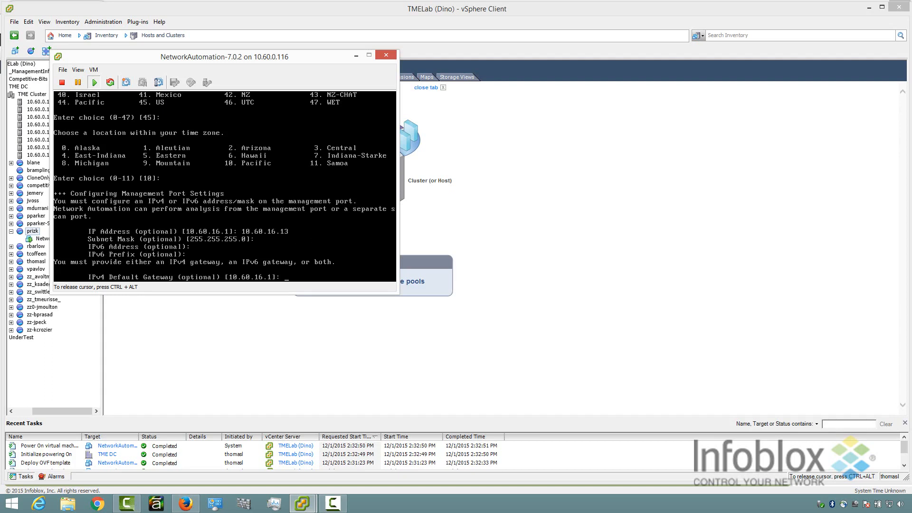
{"action": "key", "text": "Return"}
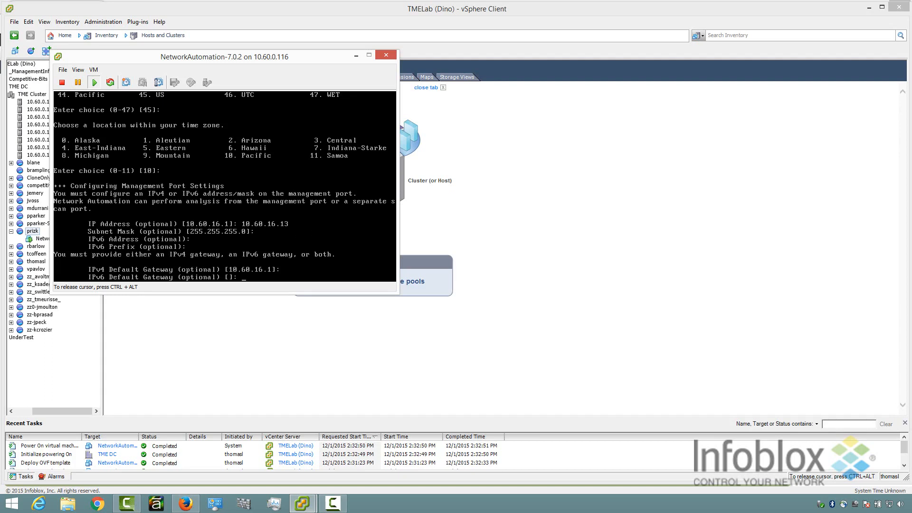
{"action": "key", "text": "Return"}
{"action": "key", "text": "Return"}
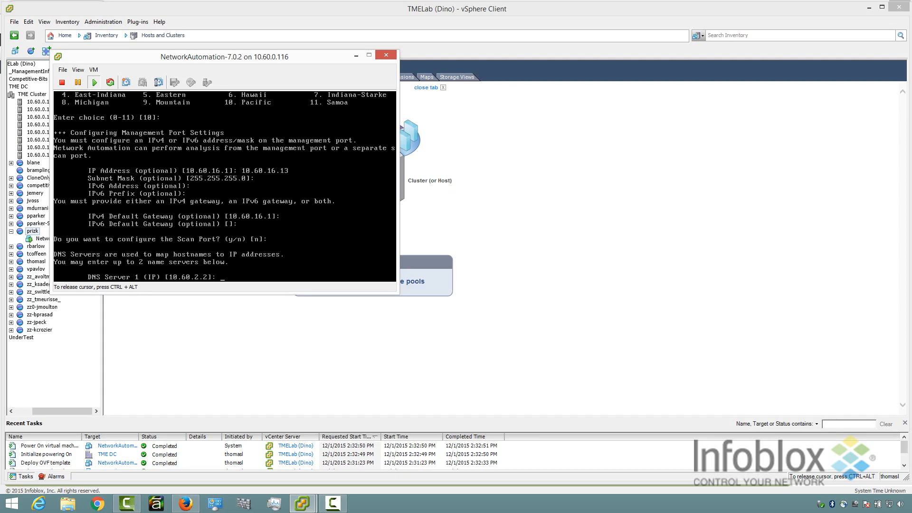
{"action": "key", "text": "Return"}
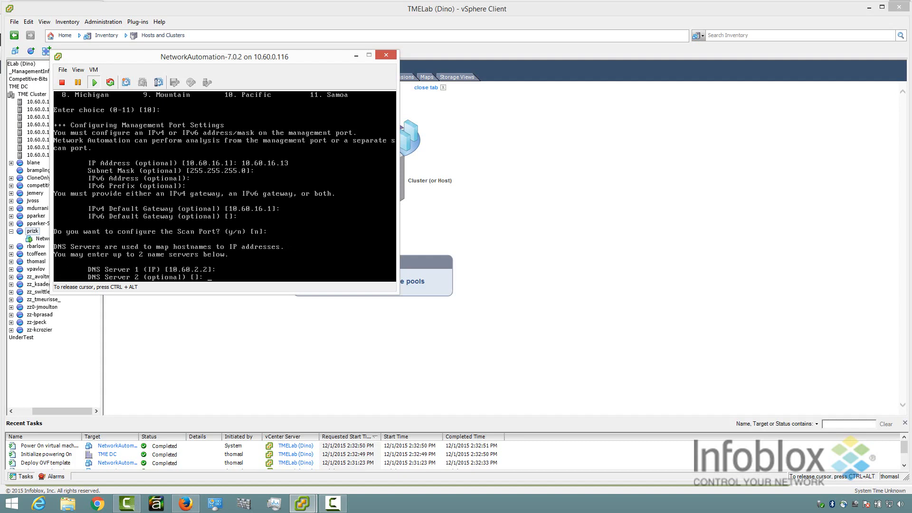
{"action": "key", "text": "Return"}
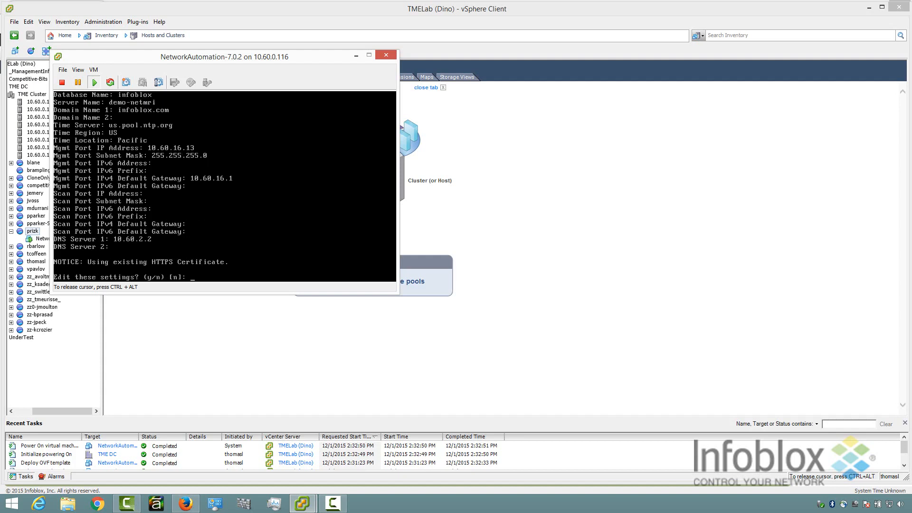
Keep the summarised settings unedited and confirm configuring the system with them.
{"action": "key", "text": "Return"}
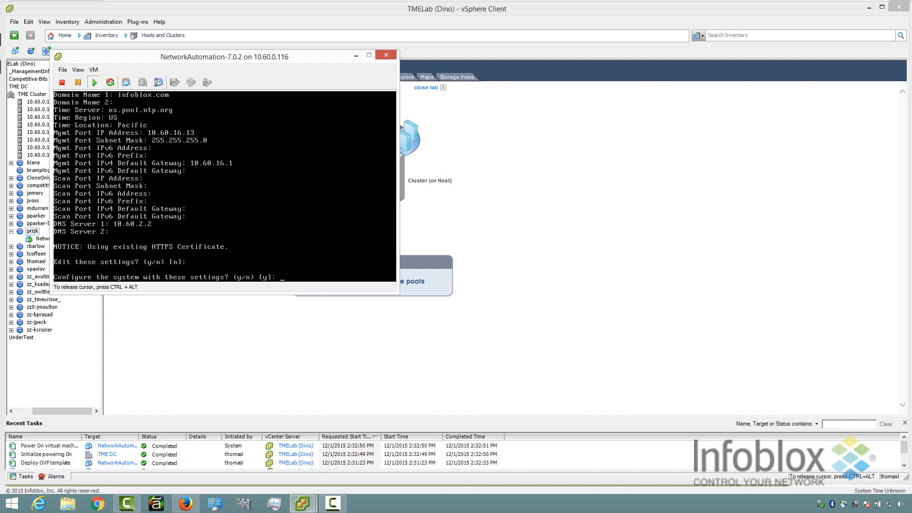
{"action": "key", "text": "Return"}
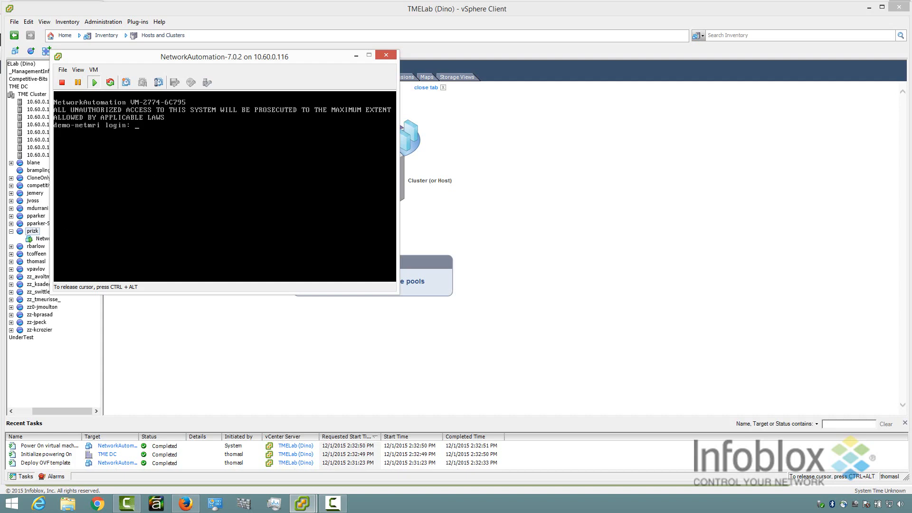
Log back in as admin and run show settings and show license.
{"action": "type", "text": "admin"}
{"action": "key", "text": "Return"}
{"action": "key", "text": "Return"}
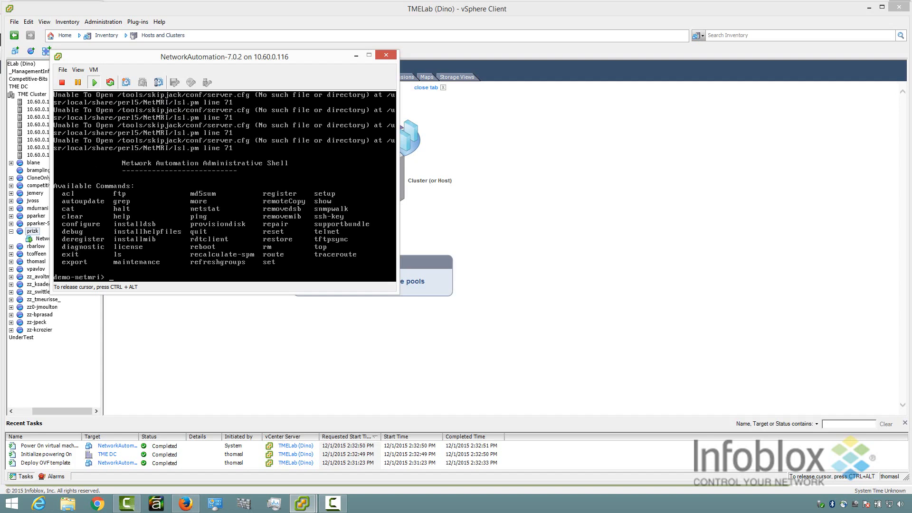
{"action": "type", "text": "show settings"}
{"action": "key", "text": "Return"}
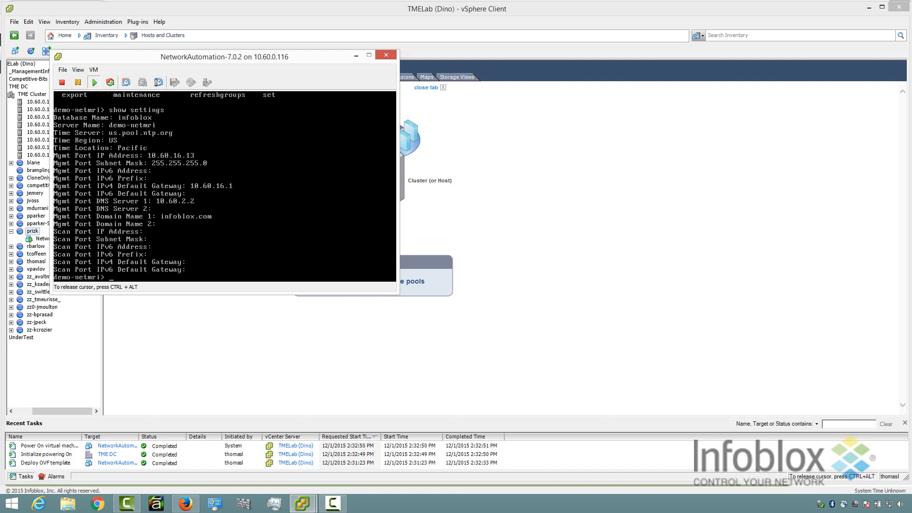
{"action": "type", "text": "show license"}
{"action": "key", "text": "Return"}
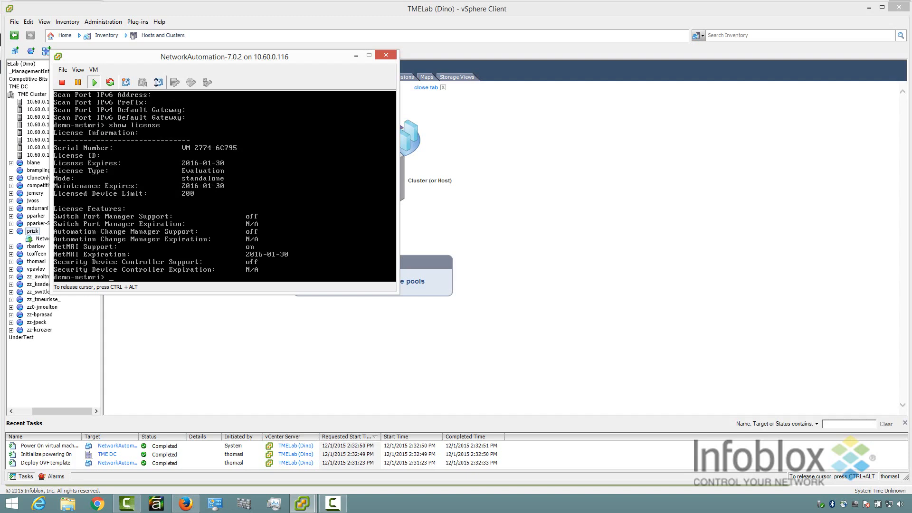
Set and confirm the admin account password, then keep Yes for automatic discovery.
{"action": "left_click", "coordinate": [185, 504]}
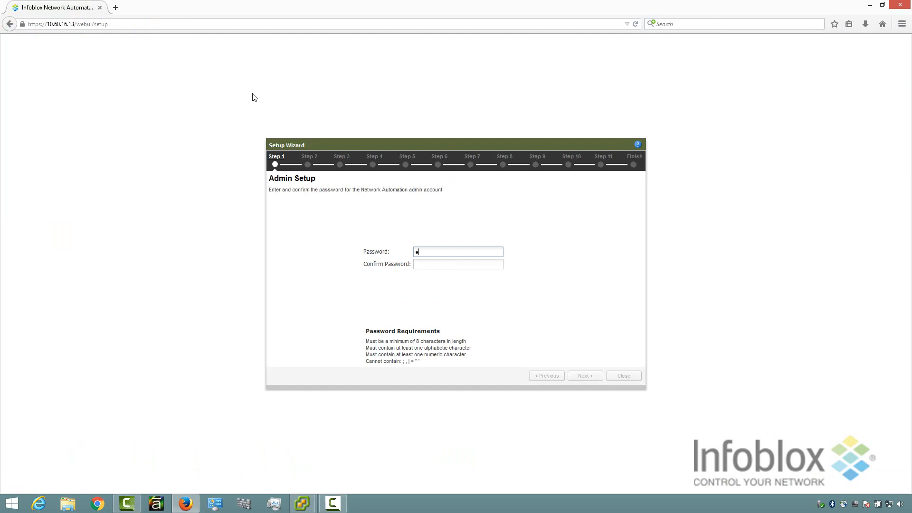
{"action": "type", "text": "********"}
{"action": "key", "text": "Tab"}
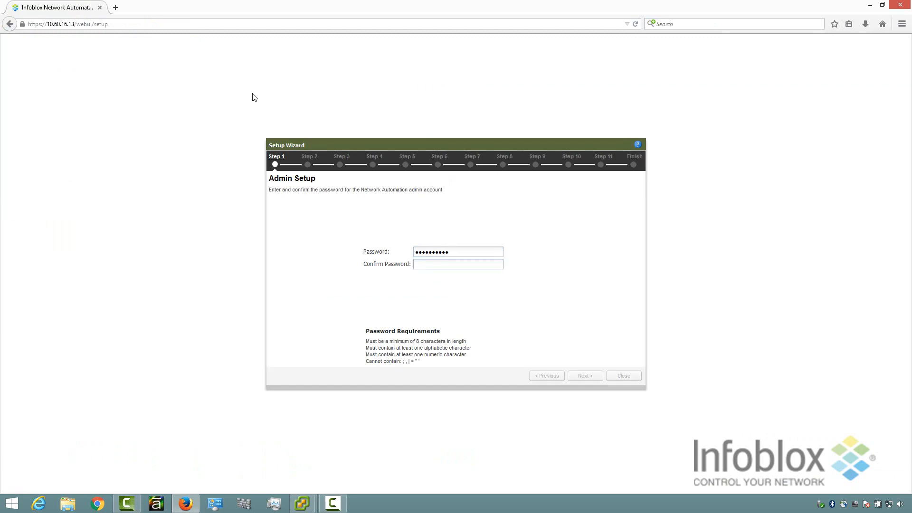
{"action": "type", "text": "*****"}
{"action": "key", "text": "BackSpace"}
{"action": "key", "text": "BackSpace"}
{"action": "key", "text": "BackSpace"}
{"action": "key", "text": "BackSpace"}
{"action": "key", "text": "BackSpace"}
{"action": "key", "text": "BackSpace"}
{"action": "type", "text": "**********"}
{"action": "left_click", "coordinate": [582, 375]}
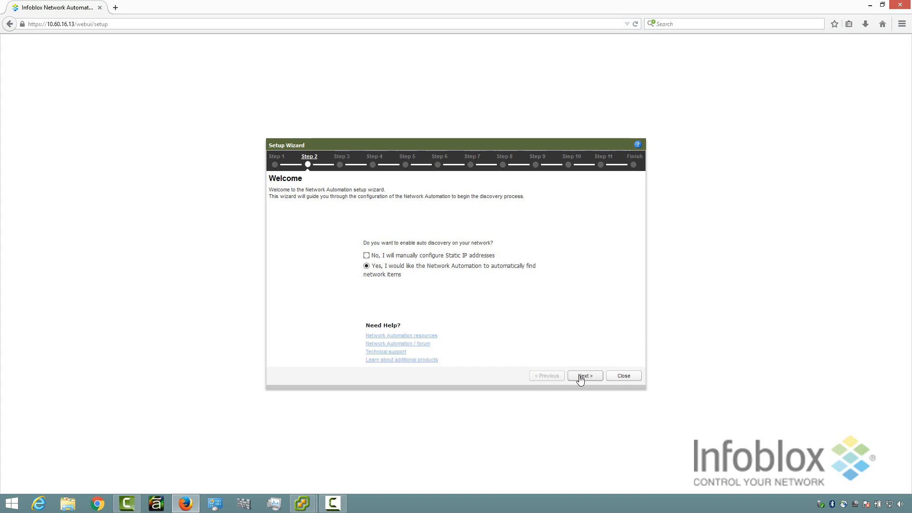
{"action": "left_click", "coordinate": [580, 377]}
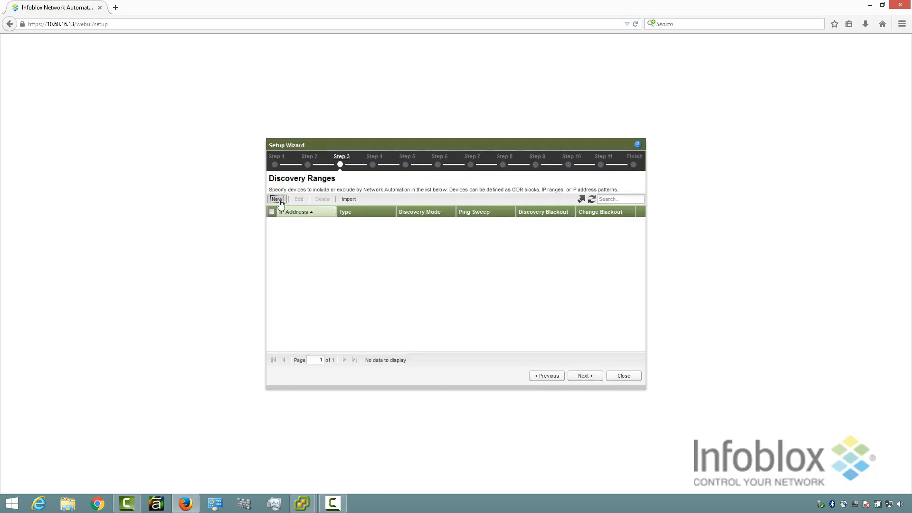
Add 10.60.16.0 with a /24 prefix as a new CIDR discovery range.
{"action": "left_click", "coordinate": [278, 199]}
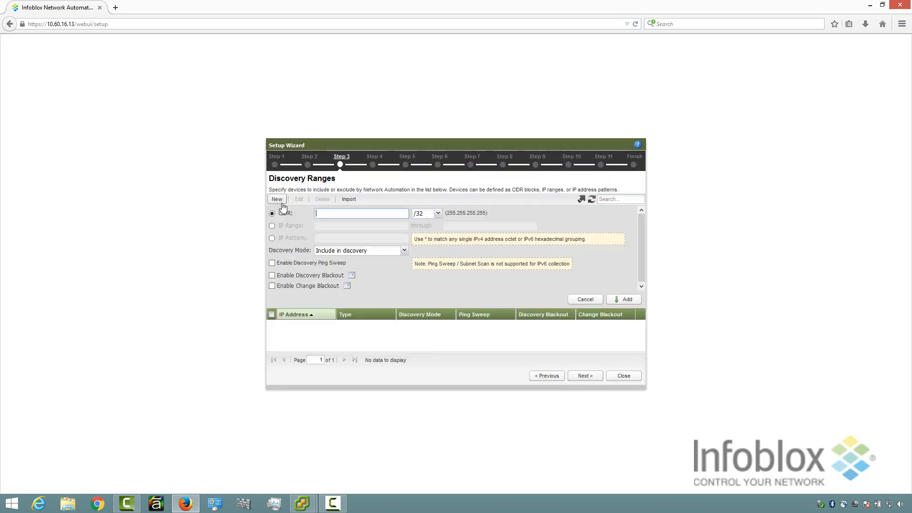
{"action": "left_click", "coordinate": [324, 217]}
{"action": "type", "text": "10.60.1"}
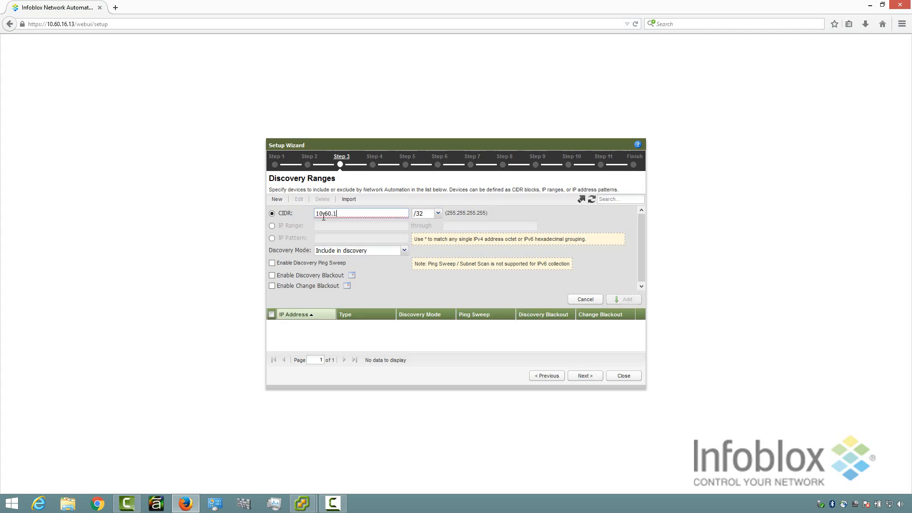
{"action": "type", "text": "6.0"}
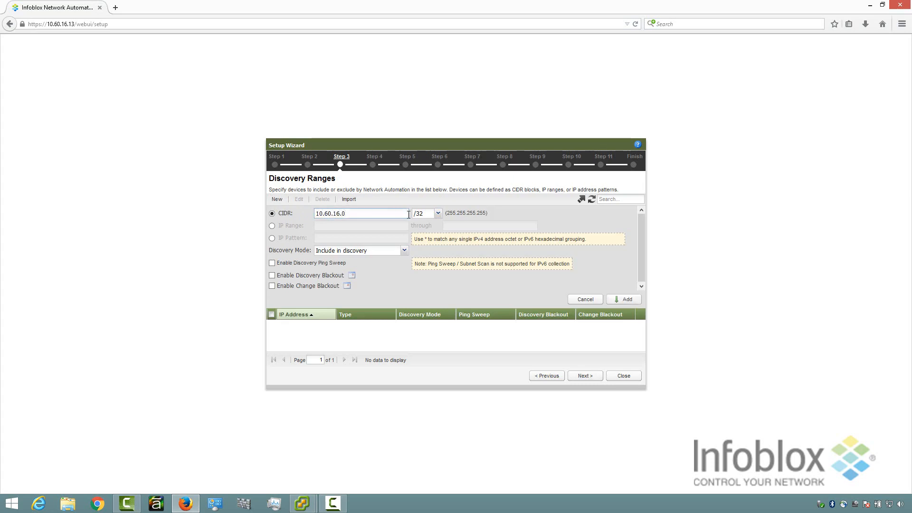
{"action": "left_click", "coordinate": [438, 213]}
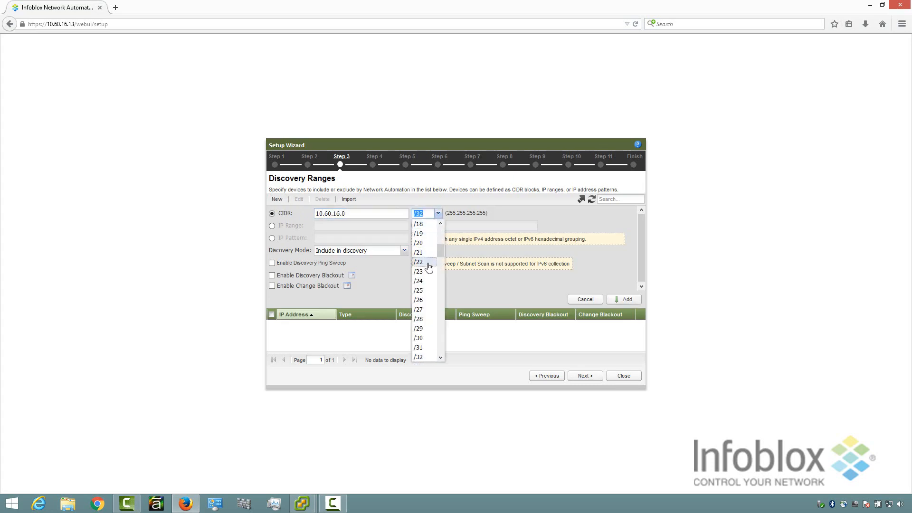
{"action": "left_click", "coordinate": [419, 281]}
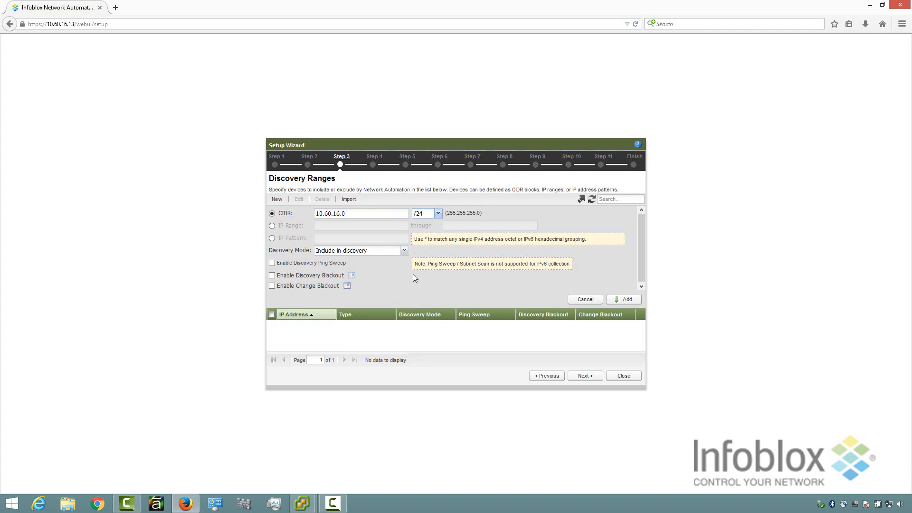
{"action": "left_click", "coordinate": [617, 301]}
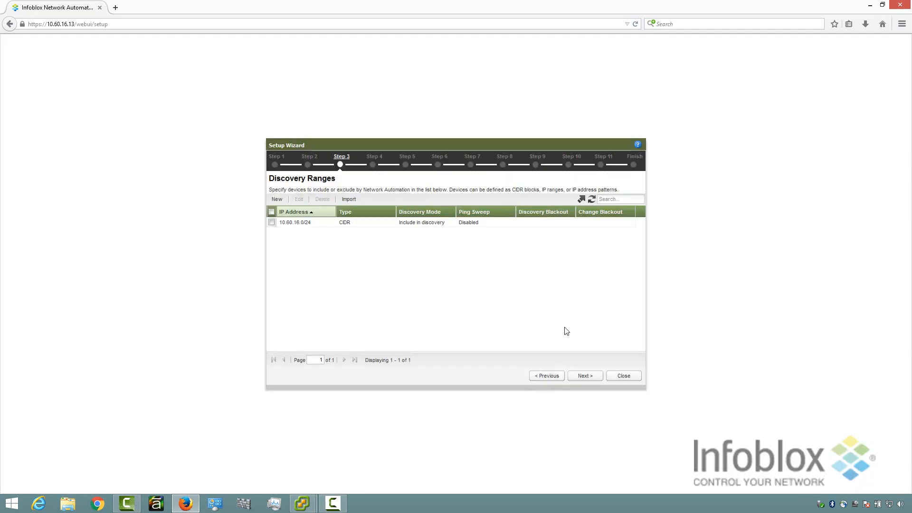
Skip static IPs and add a User-type CLI credential for username netmri with its password.
{"action": "left_click", "coordinate": [577, 377]}
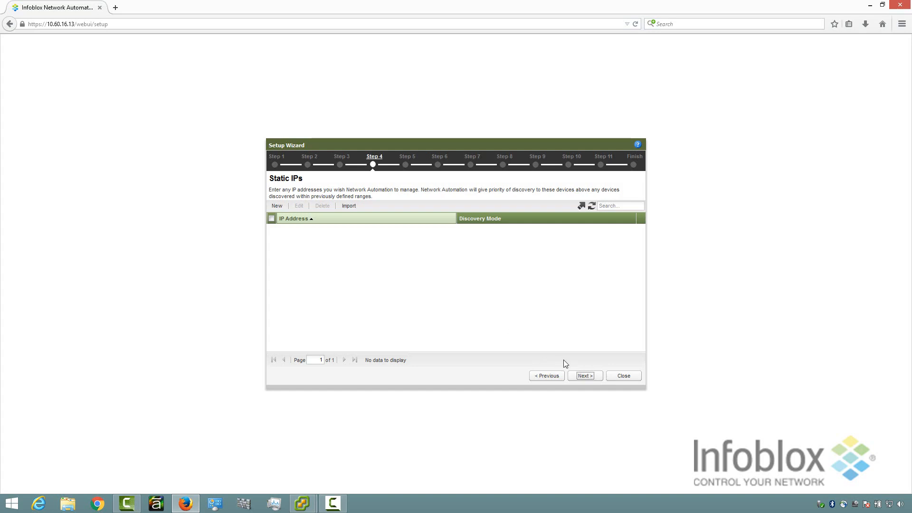
{"action": "left_click", "coordinate": [582, 378]}
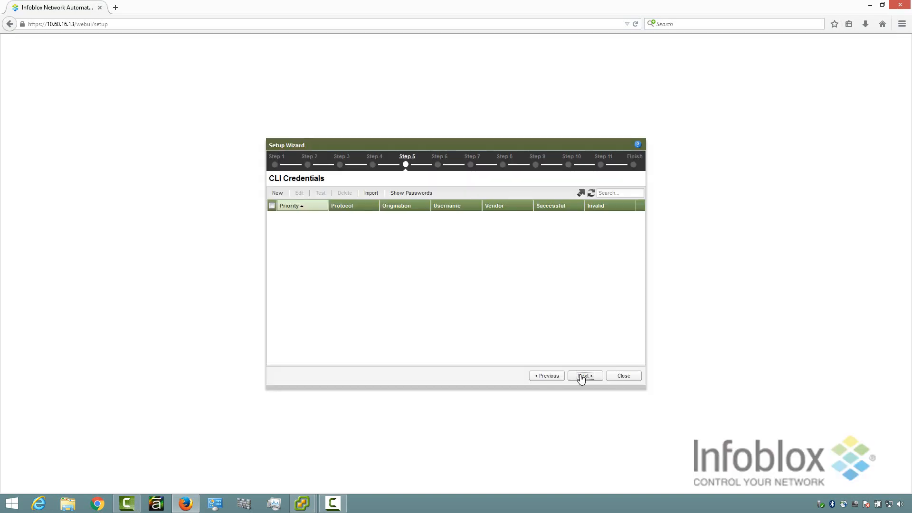
{"action": "left_click", "coordinate": [278, 194]}
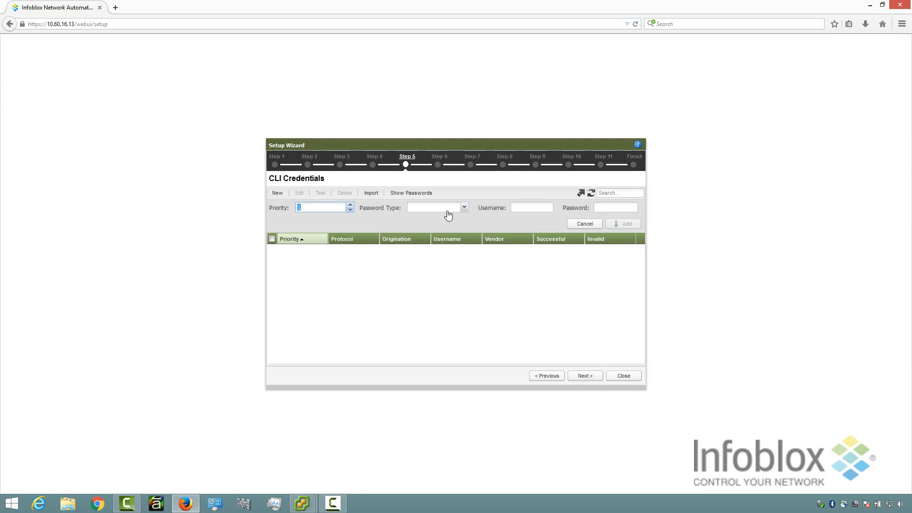
{"action": "left_click", "coordinate": [465, 209]}
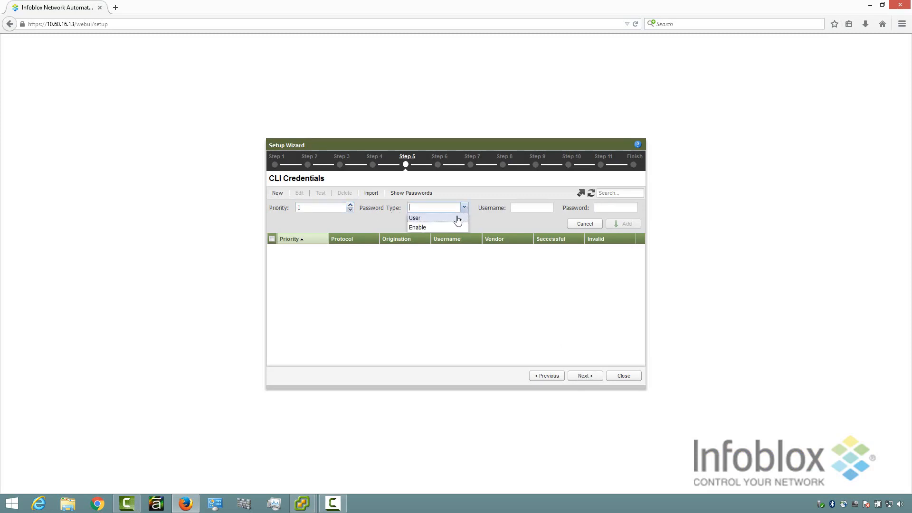
{"action": "left_click", "coordinate": [456, 216]}
{"action": "left_click", "coordinate": [524, 204]}
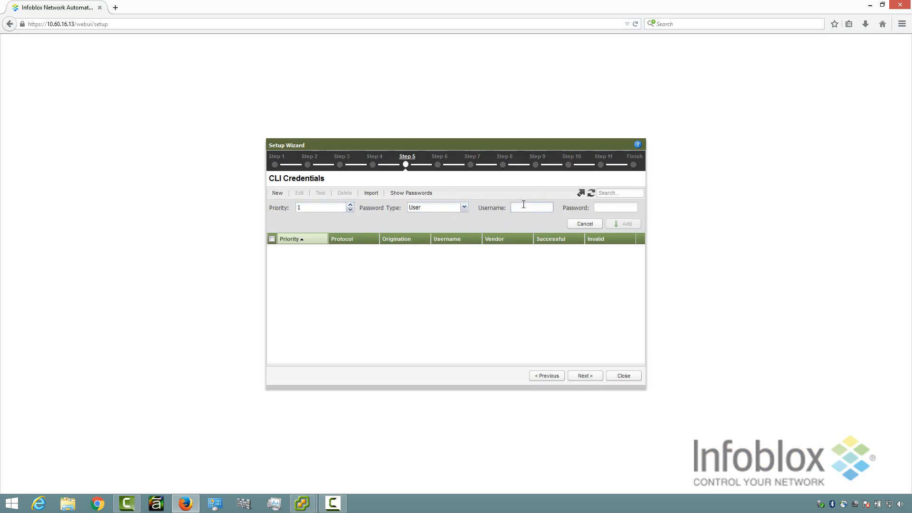
{"action": "type", "text": "adm"}
{"action": "key", "text": "BackSpace"}
{"action": "key", "text": "BackSpace"}
{"action": "key", "text": "BackSpace"}
{"action": "type", "text": "netmri"}
{"action": "key", "text": "Tab"}
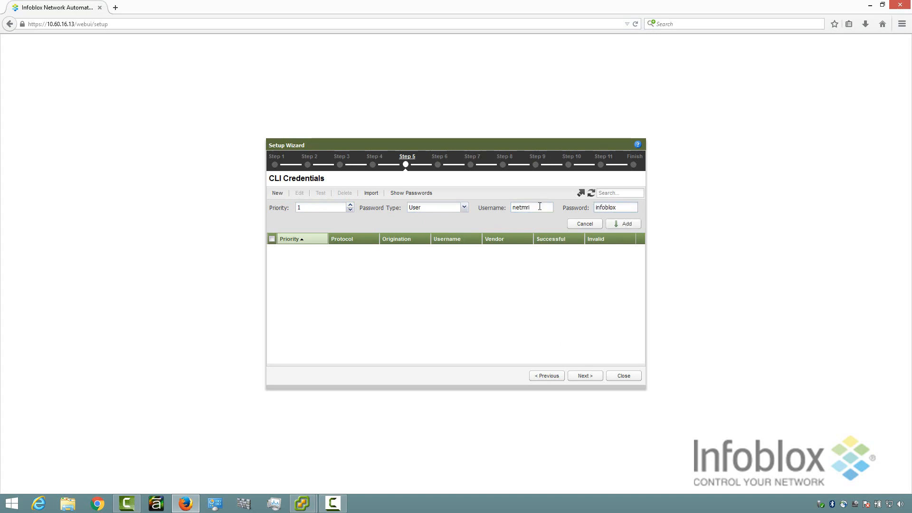
{"action": "left_click", "coordinate": [618, 224]}
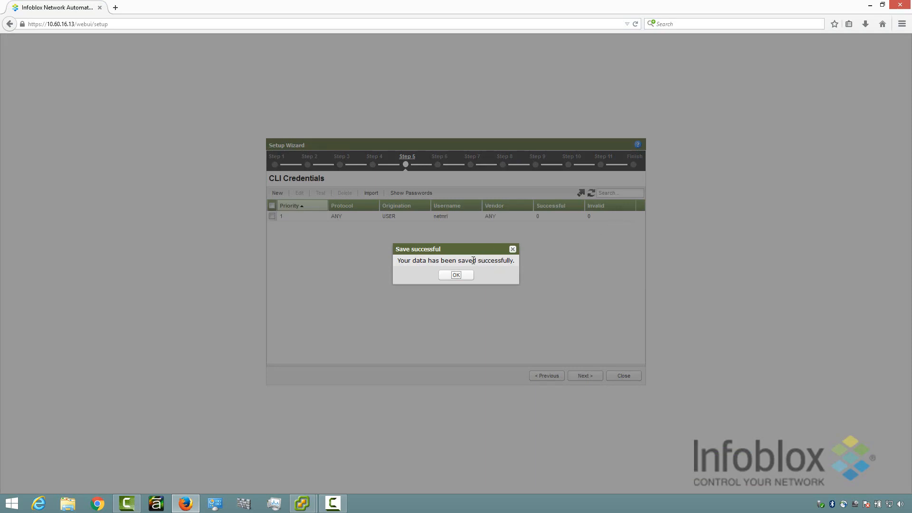
{"action": "left_click", "coordinate": [458, 276]}
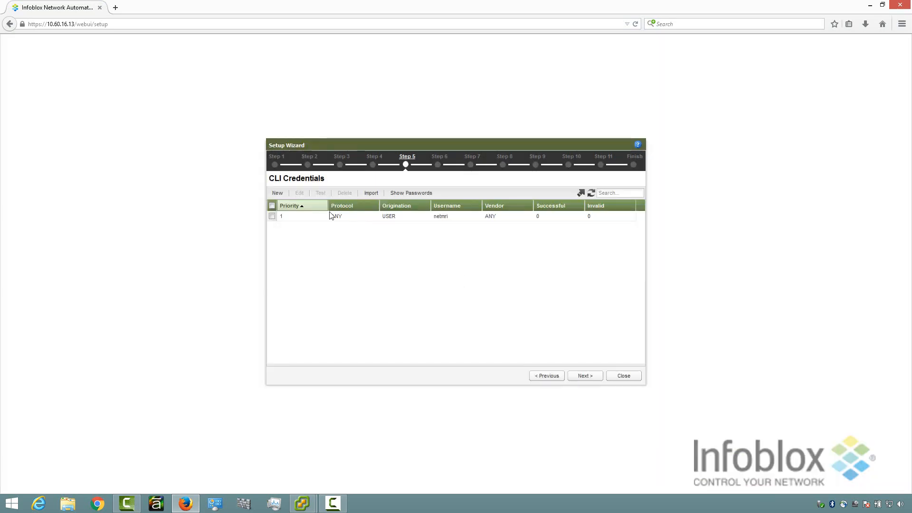
Add an Enable-type CLI password credential, then move on to SNMP v1/2 Credentials.
{"action": "left_click", "coordinate": [278, 193]}
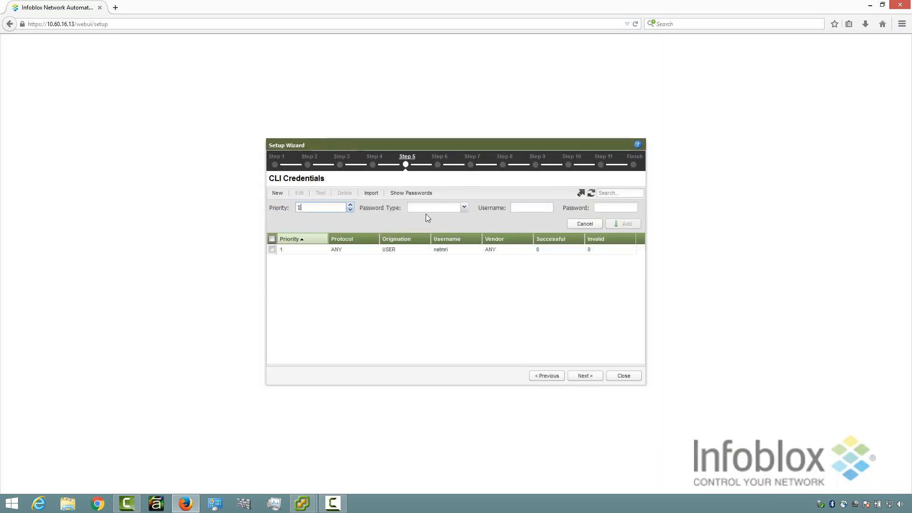
{"action": "left_click", "coordinate": [460, 210]}
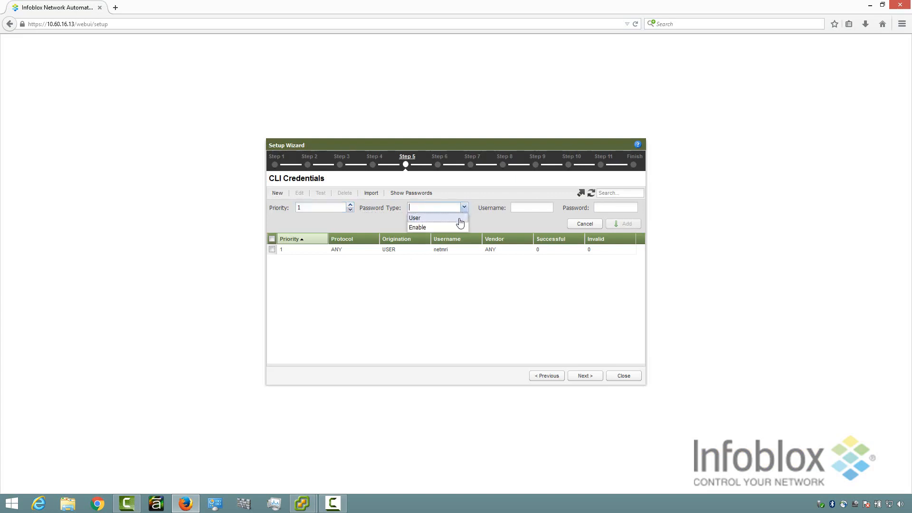
{"action": "left_click", "coordinate": [457, 226]}
{"action": "left_click", "coordinate": [612, 210]}
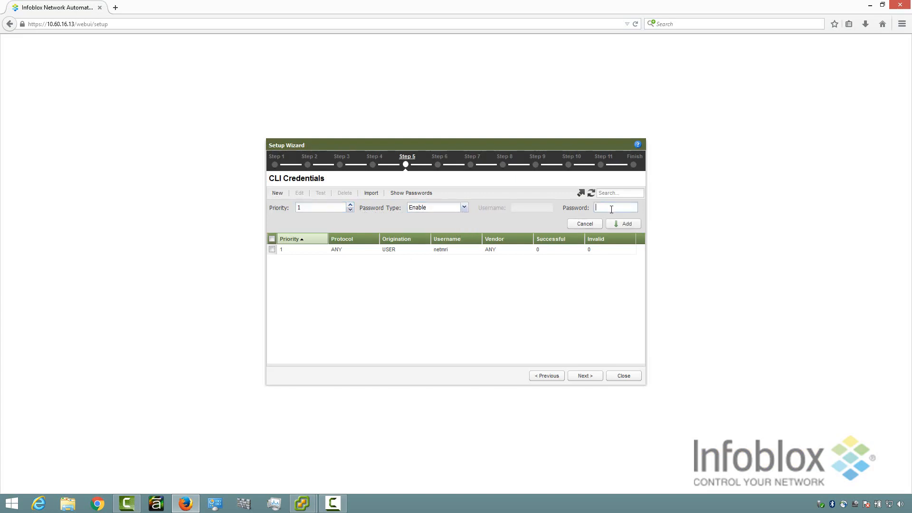
{"action": "left_click", "coordinate": [618, 223]}
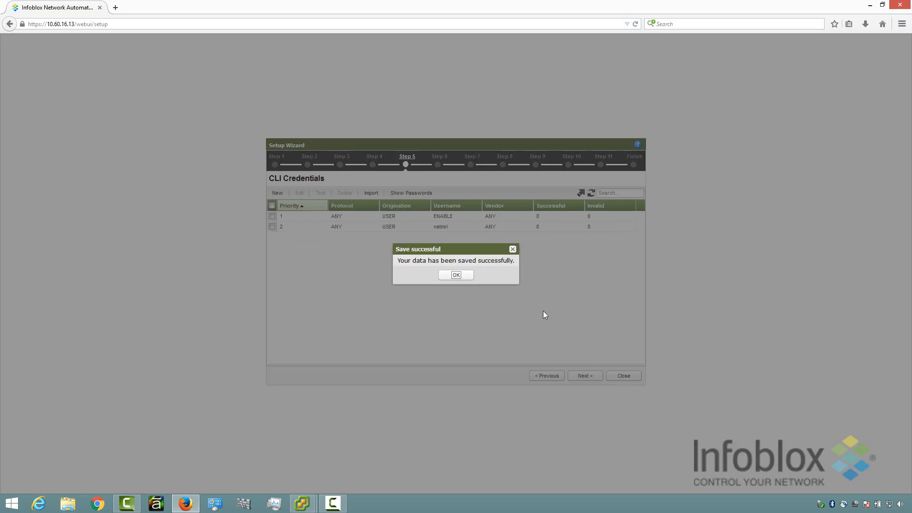
{"action": "left_click", "coordinate": [459, 277]}
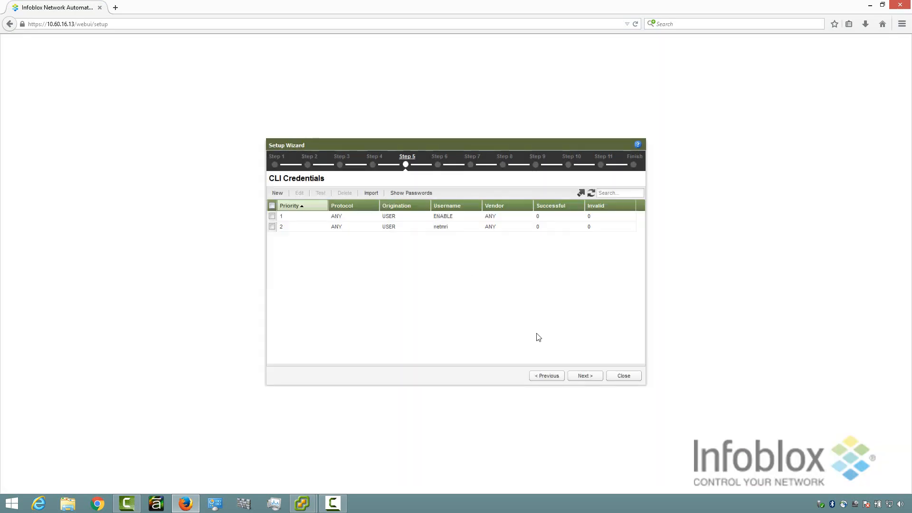
{"action": "left_click", "coordinate": [578, 377]}
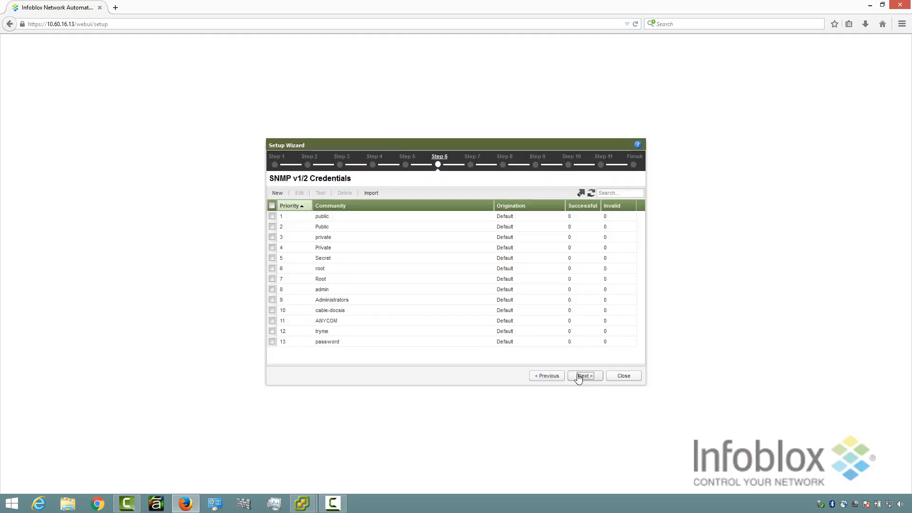
{"action": "left_click", "coordinate": [280, 193]}
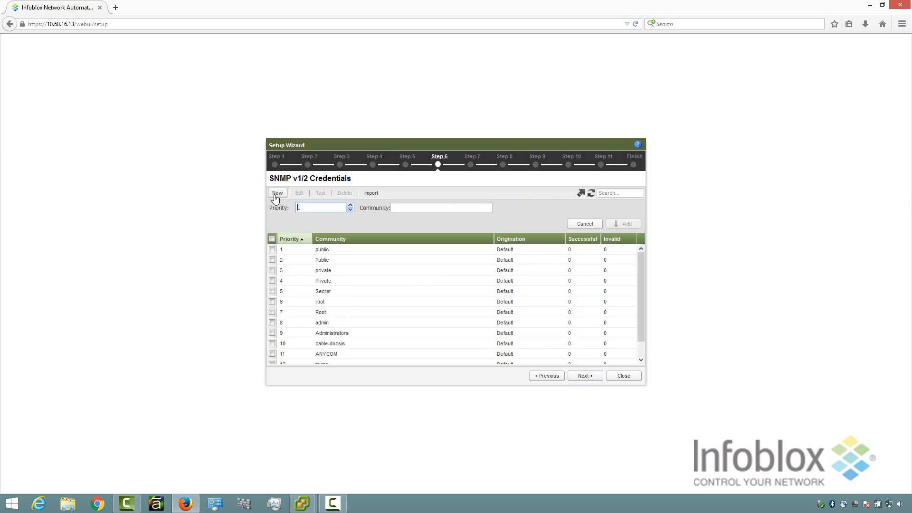
{"action": "left_click", "coordinate": [394, 207]}
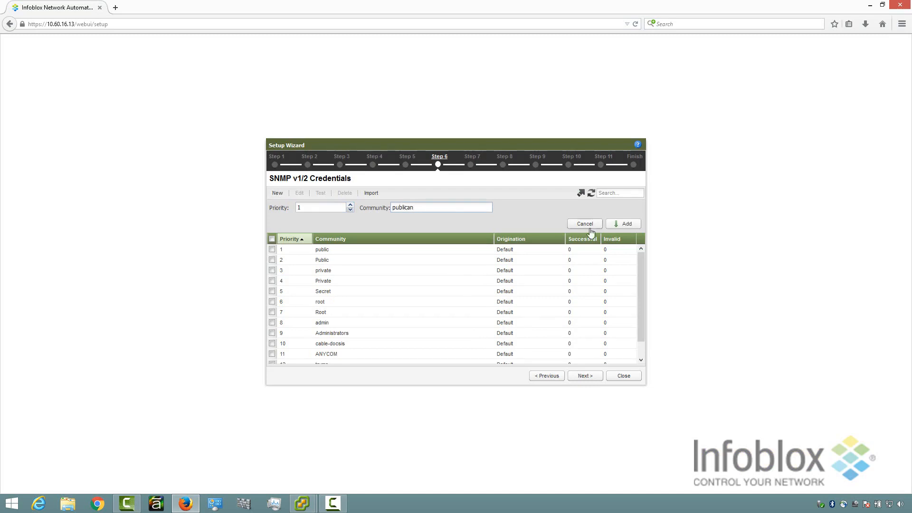
{"action": "left_click", "coordinate": [623, 224]}
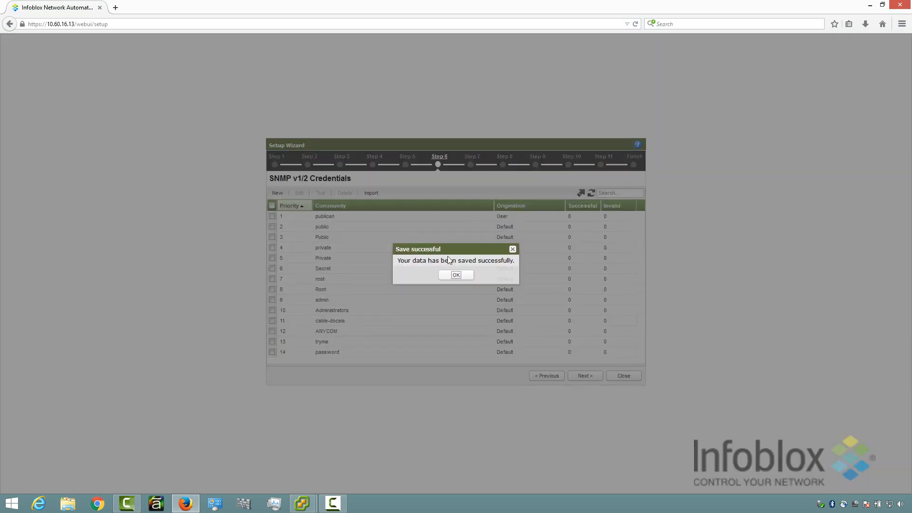
{"action": "left_click", "coordinate": [456, 275]}
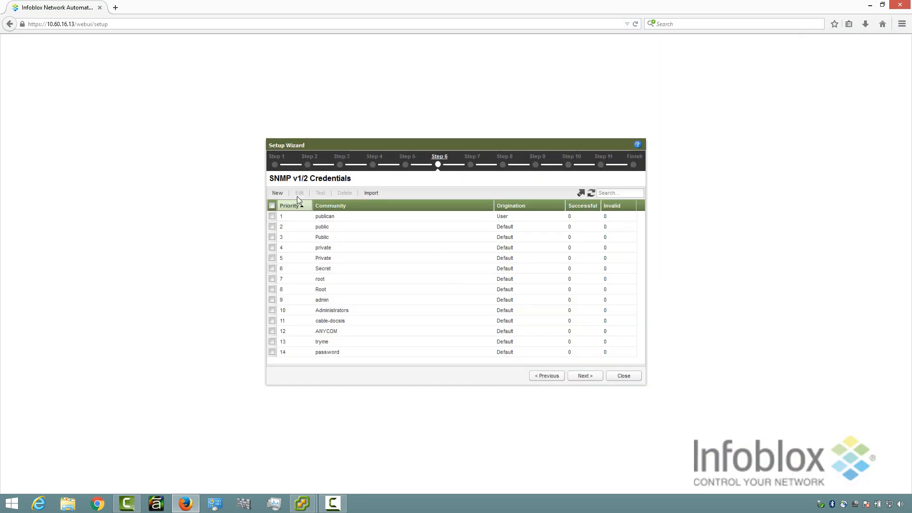
{"action": "left_click", "coordinate": [284, 198]}
{"action": "left_click", "coordinate": [423, 207]}
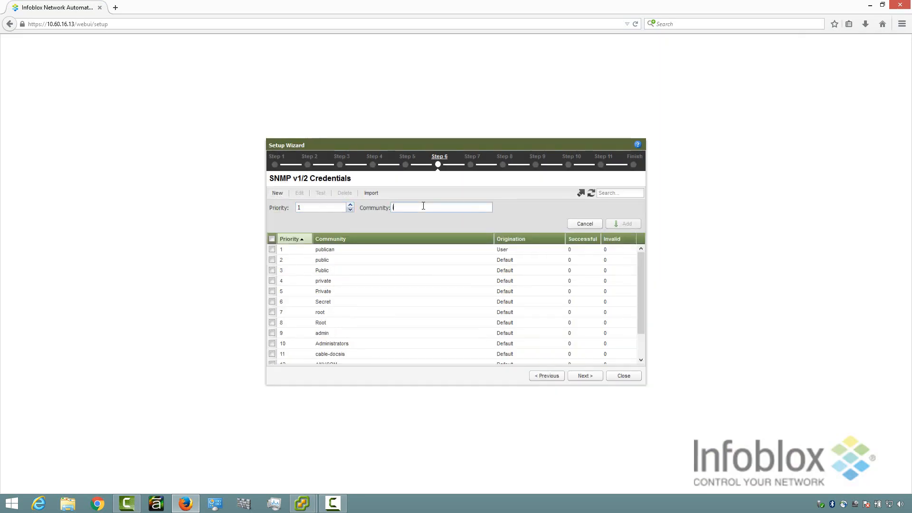
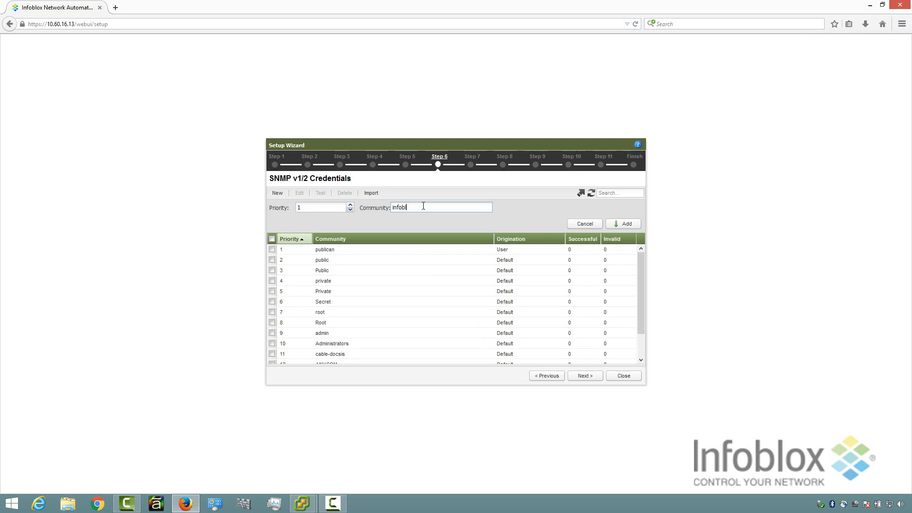
{"action": "left_click", "coordinate": [622, 224]}
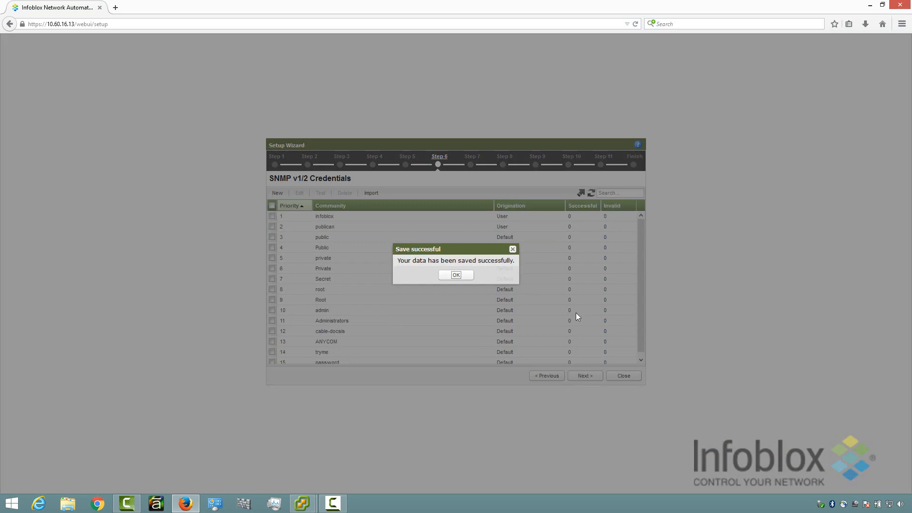
{"action": "left_click", "coordinate": [456, 276]}
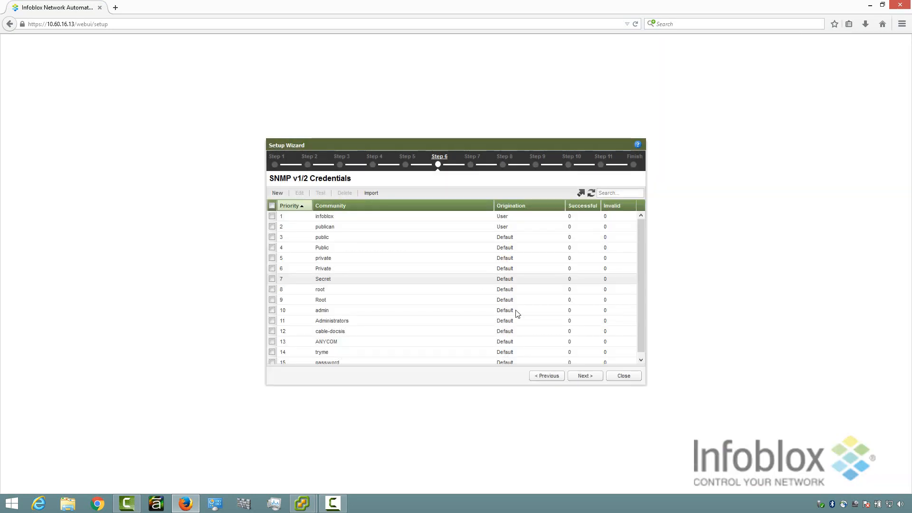
{"action": "left_click", "coordinate": [583, 377]}
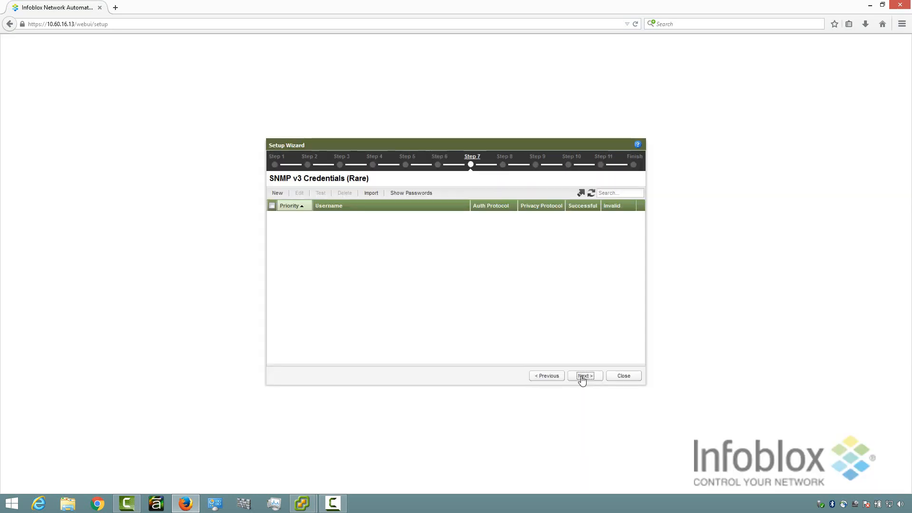
Add 10.60.16.1 as a seed router and discover it until the log reports completion.
{"action": "left_click", "coordinate": [582, 377]}
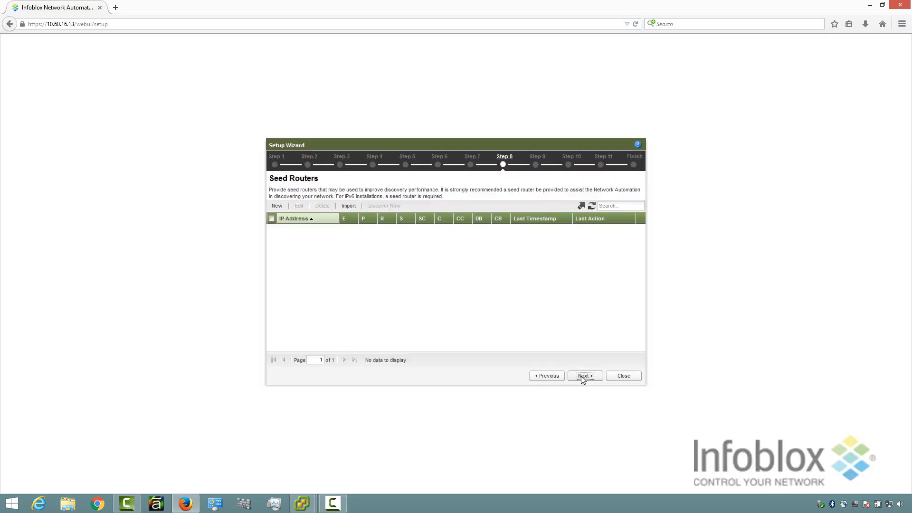
{"action": "left_click", "coordinate": [278, 207]}
{"action": "left_click", "coordinate": [346, 224]}
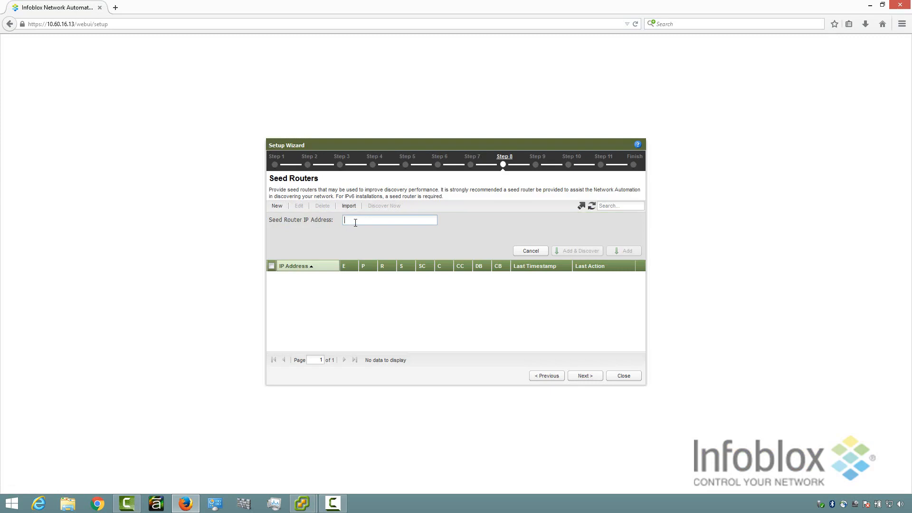
{"action": "type", "text": "10.60.16.1"}
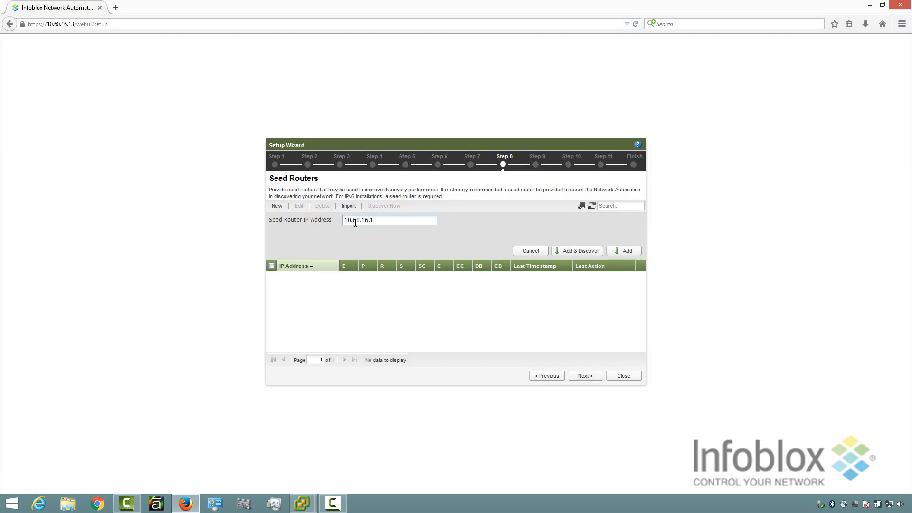
{"action": "left_click", "coordinate": [571, 252]}
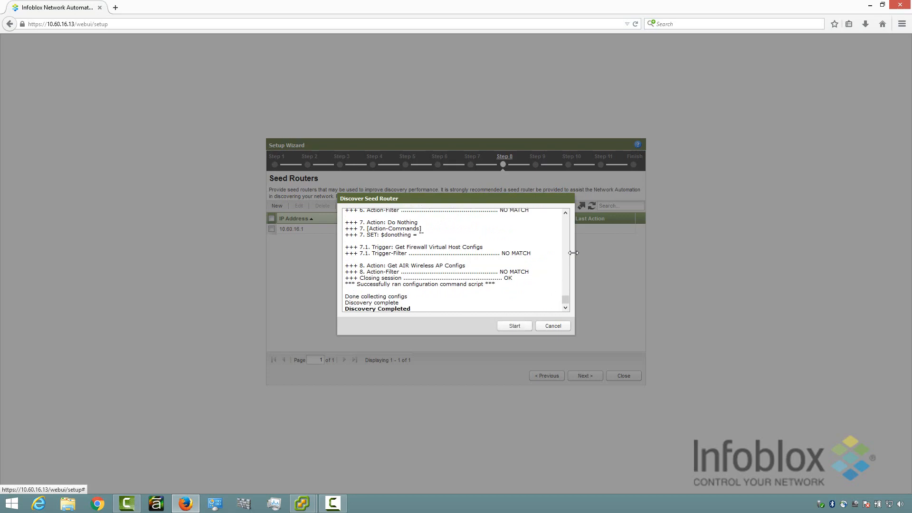
{"action": "left_click", "coordinate": [557, 330]}
Keep default device type hints, interrogation and configuration collection settings, then finish at the Summary.
{"action": "left_click", "coordinate": [585, 375]}
{"action": "left_click", "coordinate": [584, 376]}
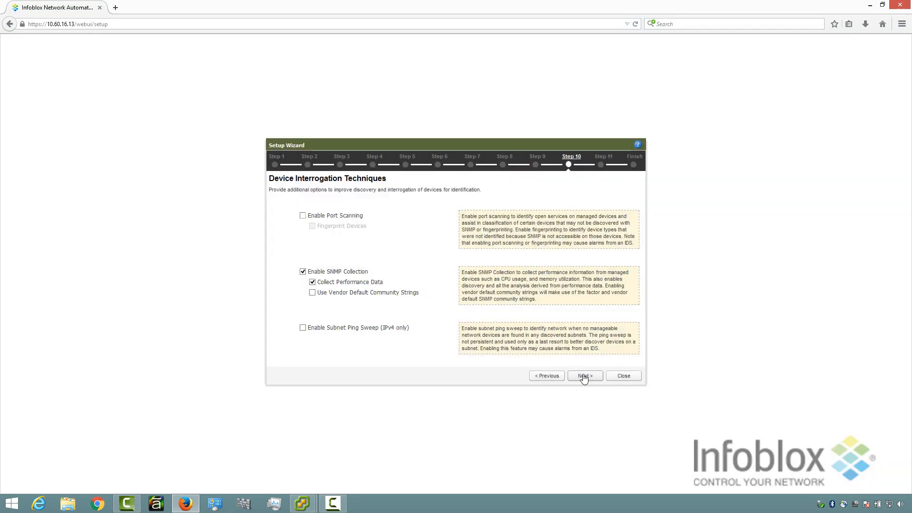
{"action": "left_click", "coordinate": [585, 376]}
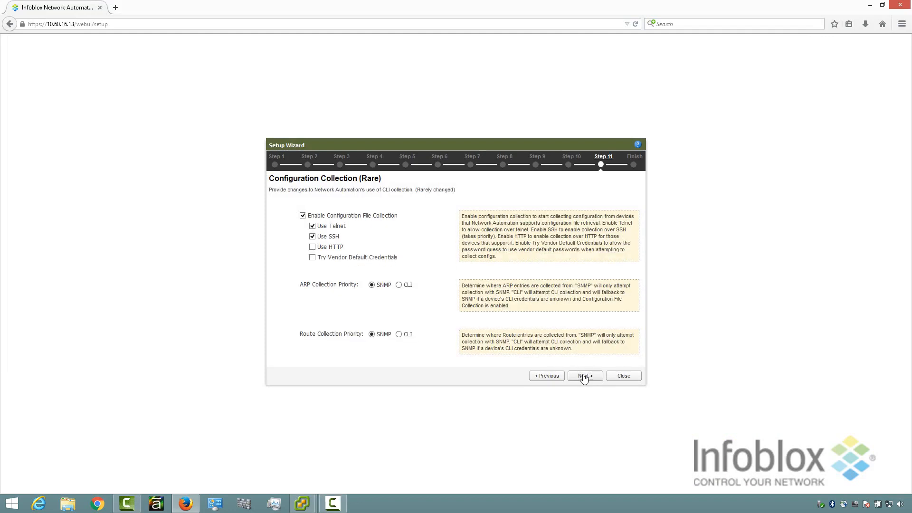
{"action": "left_click", "coordinate": [585, 376]}
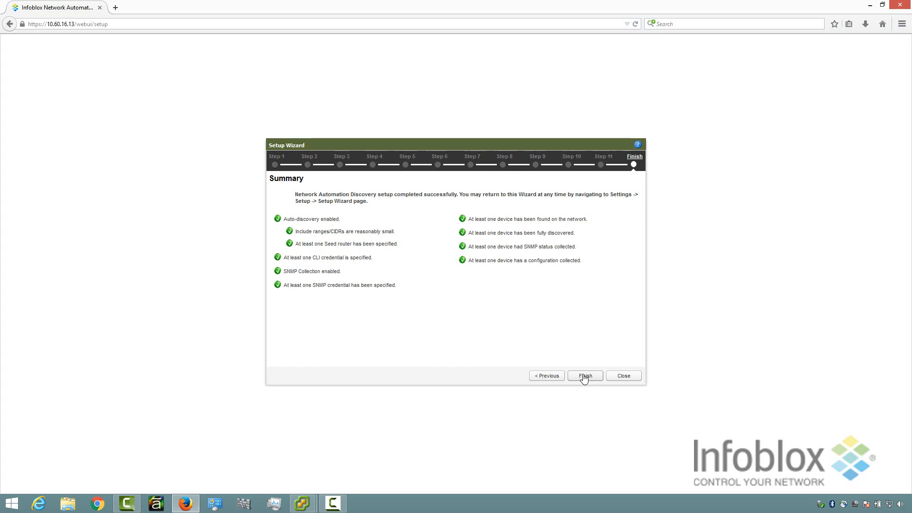
{"action": "left_click", "coordinate": [584, 377]}
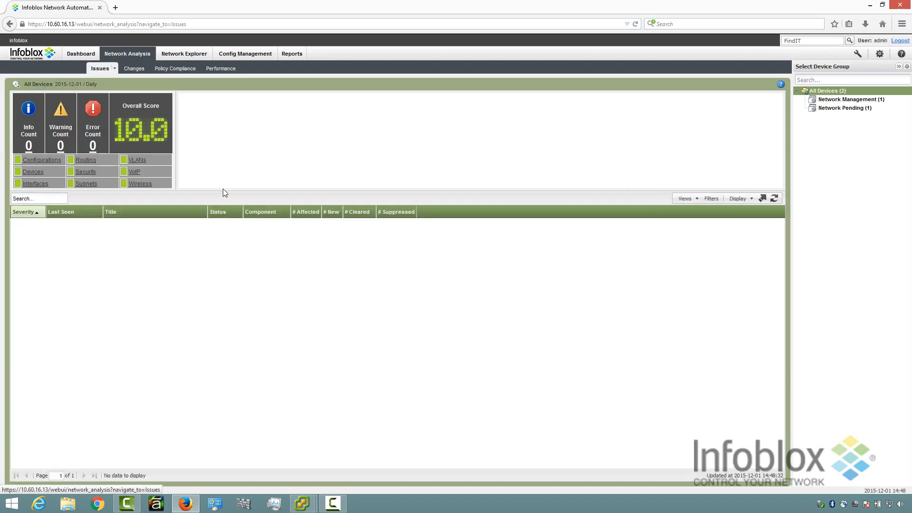
Show Network Explorer's Discovery grid and refresh it until 10.60.16.1 and 10.60.16.13 appear.
{"action": "left_click", "coordinate": [183, 56]}
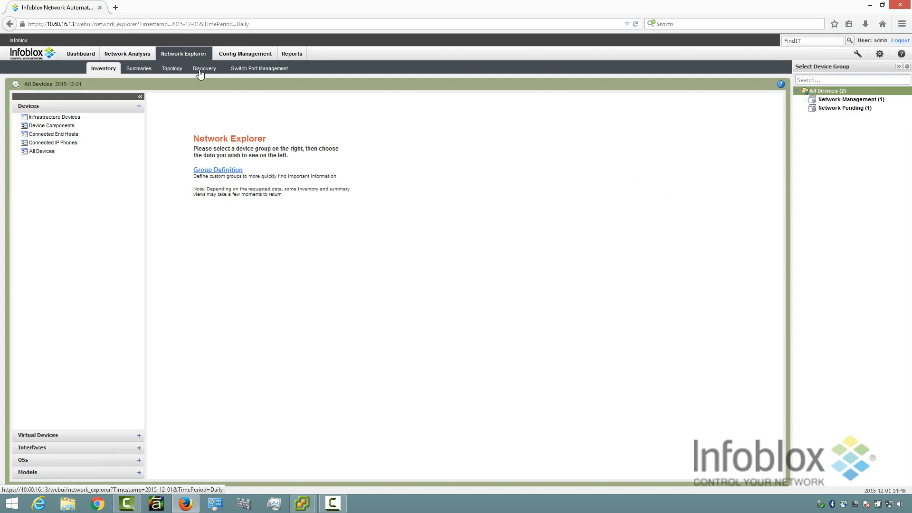
{"action": "left_click", "coordinate": [200, 71]}
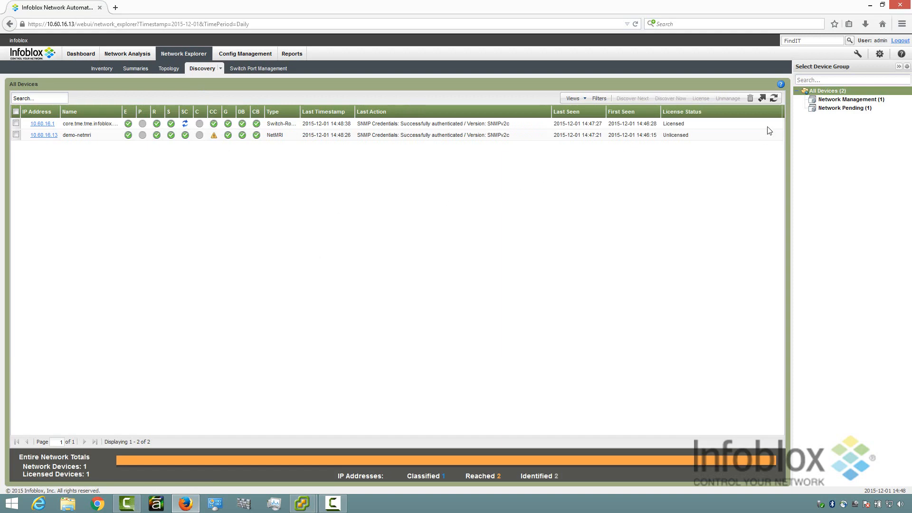
{"action": "left_click", "coordinate": [774, 99]}
{"action": "left_click", "coordinate": [774, 98]}
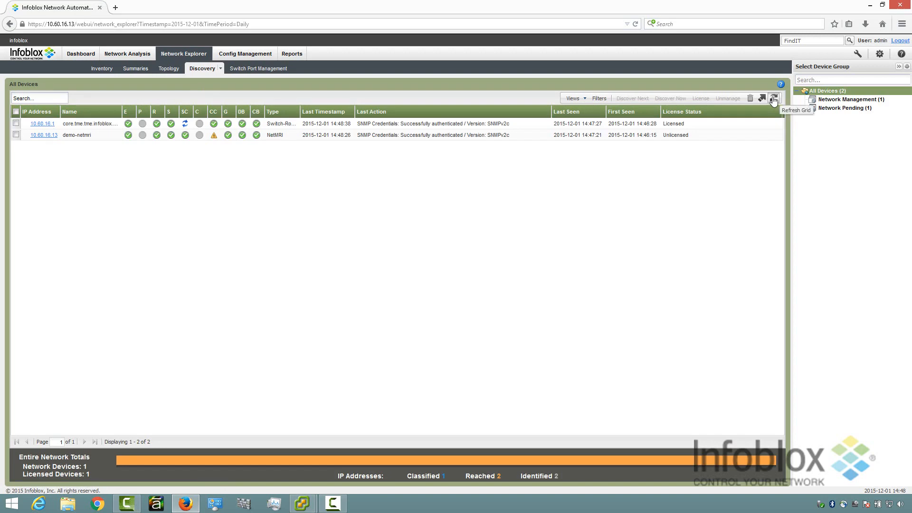